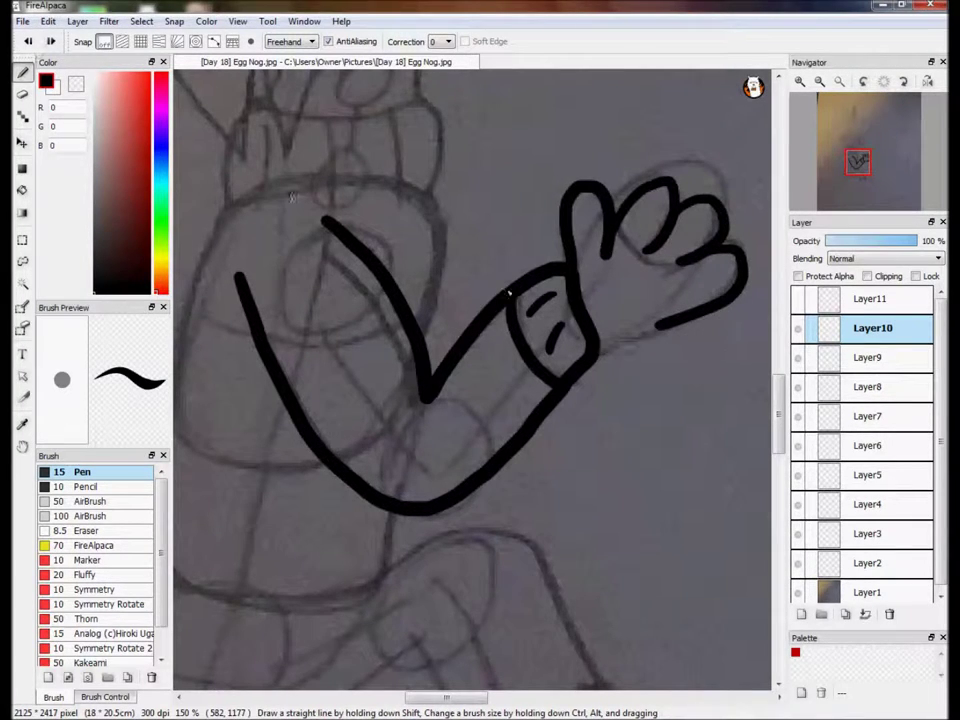
- Ink the lower palm edge of the raised hand and the curve at the base of its fingers
drag(660, 324, 602, 350)
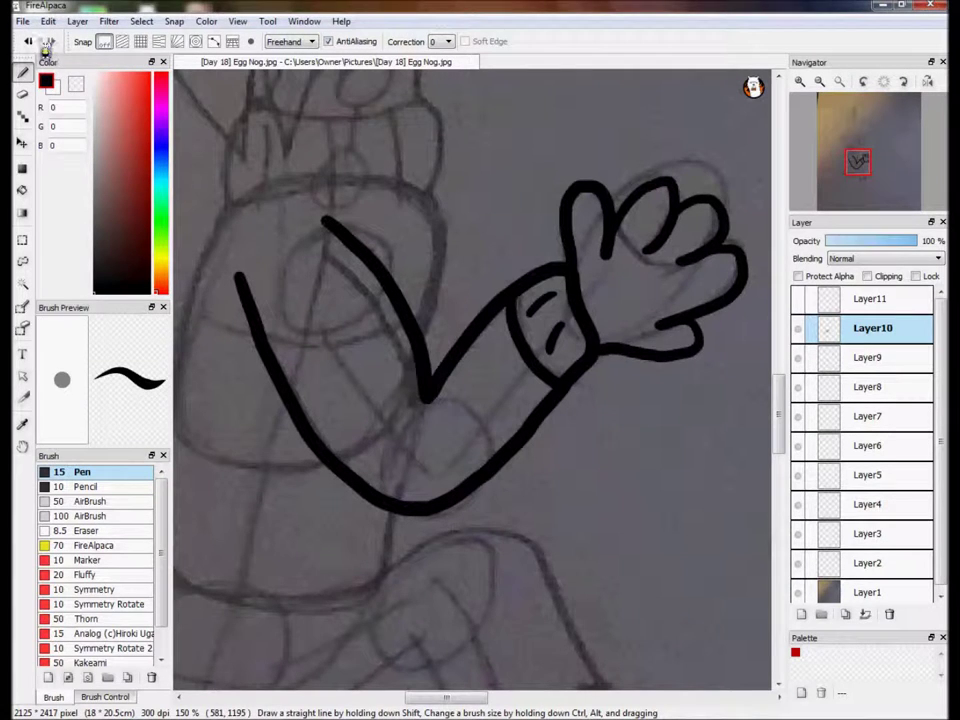
click(40, 43)
drag(617, 339, 670, 325)
mouse_move(619, 222)
mouse_down()
mouse_move(648, 264)
mouse_move(694, 262)
mouse_up()
- Ink the sweater hem, the bent leg and the foot over the sketch
drag(864, 163, 855, 176)
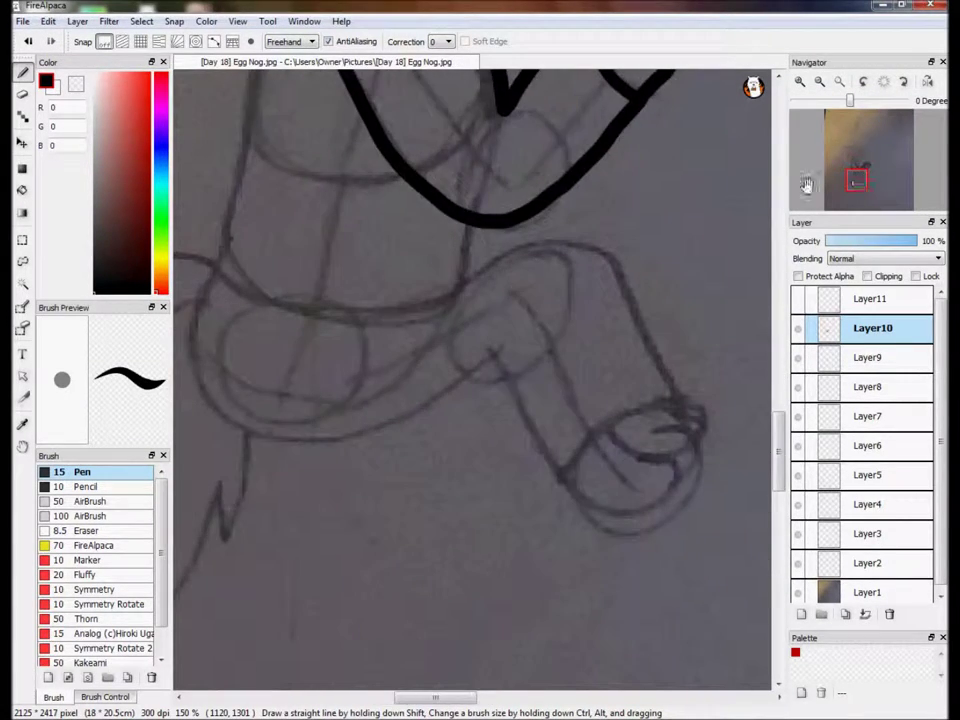
mouse_move(214, 268)
mouse_down()
mouse_move(223, 403)
mouse_move(367, 420)
mouse_move(493, 353)
mouse_up()
mouse_move(217, 270)
mouse_down()
mouse_move(342, 315)
mouse_move(461, 288)
mouse_move(509, 251)
mouse_move(621, 270)
mouse_move(663, 330)
mouse_move(662, 396)
mouse_move(558, 459)
mouse_move(493, 357)
mouse_up()
mouse_move(571, 474)
mouse_down()
mouse_move(618, 519)
mouse_move(639, 460)
mouse_move(674, 480)
mouse_move(692, 432)
mouse_move(708, 434)
mouse_move(685, 397)
mouse_up()
- Ink the character's back from neck to hip, plus the shoulder and chest line of the sweater
mouse_move(855, 176)
mouse_down()
mouse_move(856, 166)
mouse_move(842, 182)
mouse_move(849, 163)
mouse_up()
mouse_move(461, 181)
mouse_down()
mouse_move(435, 217)
mouse_move(369, 528)
mouse_up()
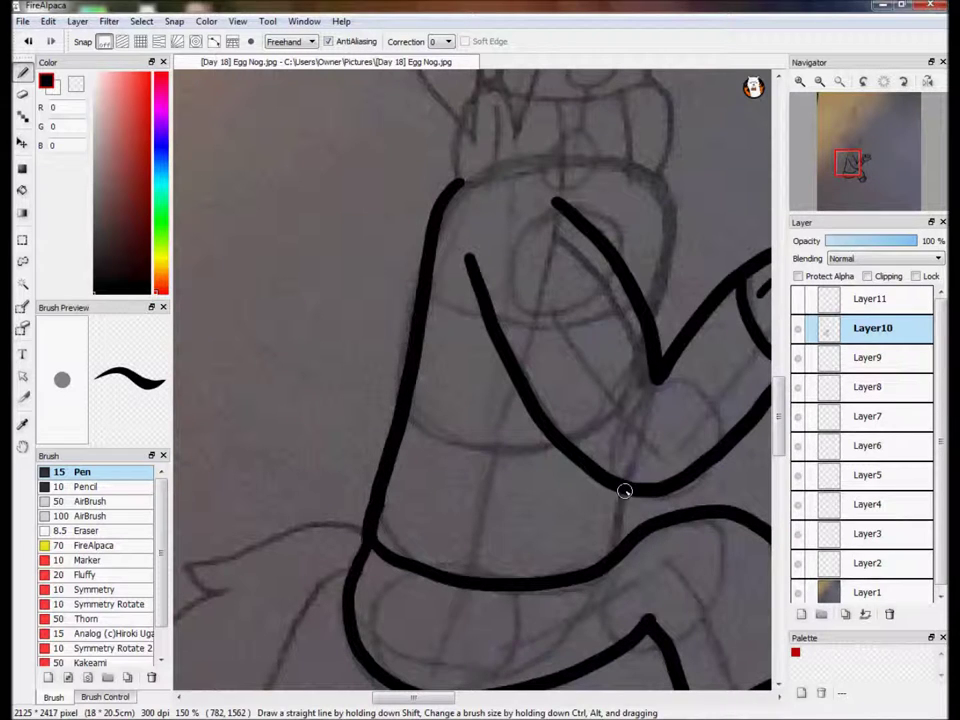
mouse_move(456, 177)
mouse_down()
mouse_move(528, 186)
mouse_move(609, 174)
mouse_move(668, 211)
mouse_move(649, 317)
mouse_up()
- Ink the character's hair with its pointed bangs, long side locks, jagged back edge and spiky crown
drag(857, 165, 855, 147)
mouse_move(430, 293)
mouse_down()
mouse_move(449, 437)
mouse_move(494, 333)
mouse_move(488, 265)
mouse_move(495, 276)
mouse_move(517, 262)
mouse_move(565, 112)
mouse_up()
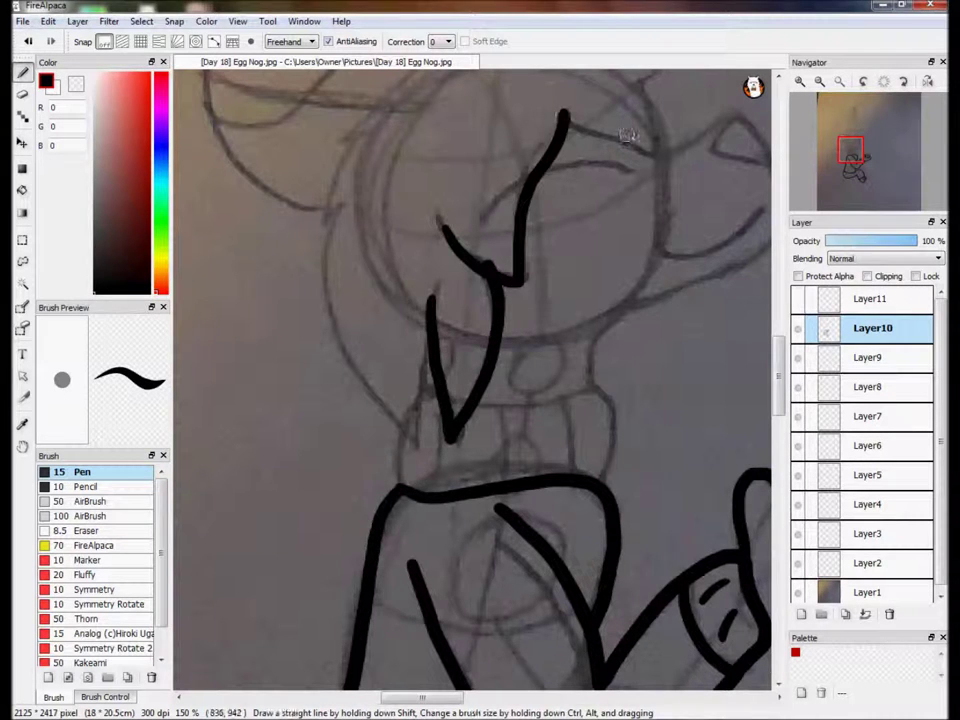
mouse_move(350, 200)
mouse_down()
mouse_move(333, 292)
mouse_move(386, 413)
mouse_move(435, 378)
mouse_up()
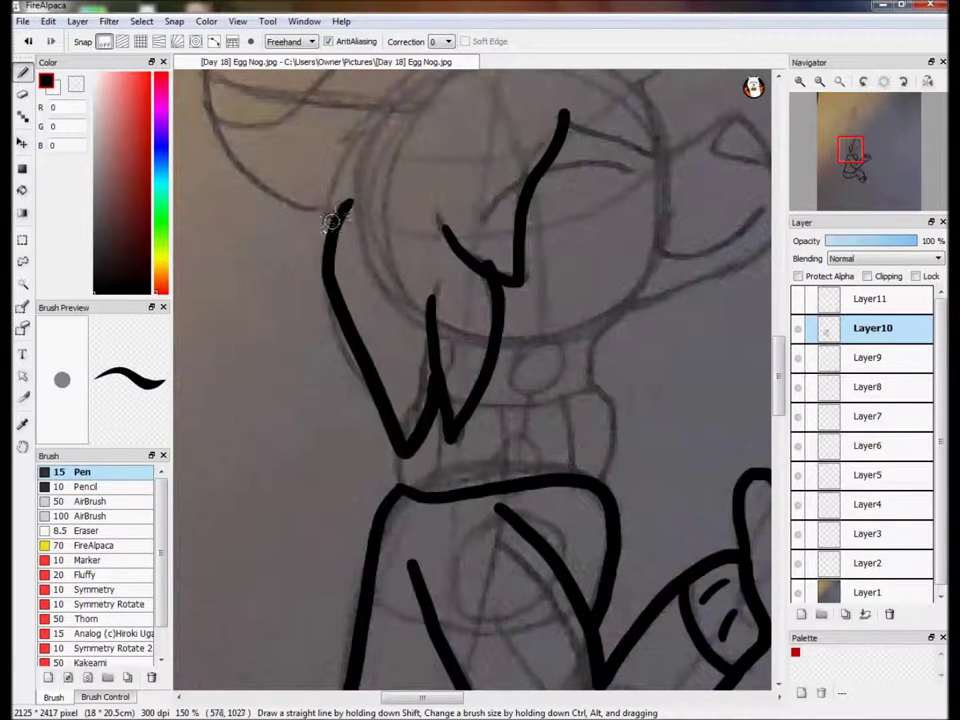
drag(322, 229, 374, 131)
drag(852, 161, 855, 154)
mouse_move(288, 299)
mouse_down()
mouse_move(389, 206)
mouse_move(481, 165)
mouse_move(469, 190)
mouse_move(558, 186)
mouse_move(563, 194)
mouse_move(547, 197)
mouse_move(620, 216)
mouse_move(512, 268)
mouse_move(596, 204)
mouse_up()
click(30, 44)
mouse_move(523, 277)
mouse_down()
mouse_move(585, 311)
mouse_move(600, 274)
mouse_up()
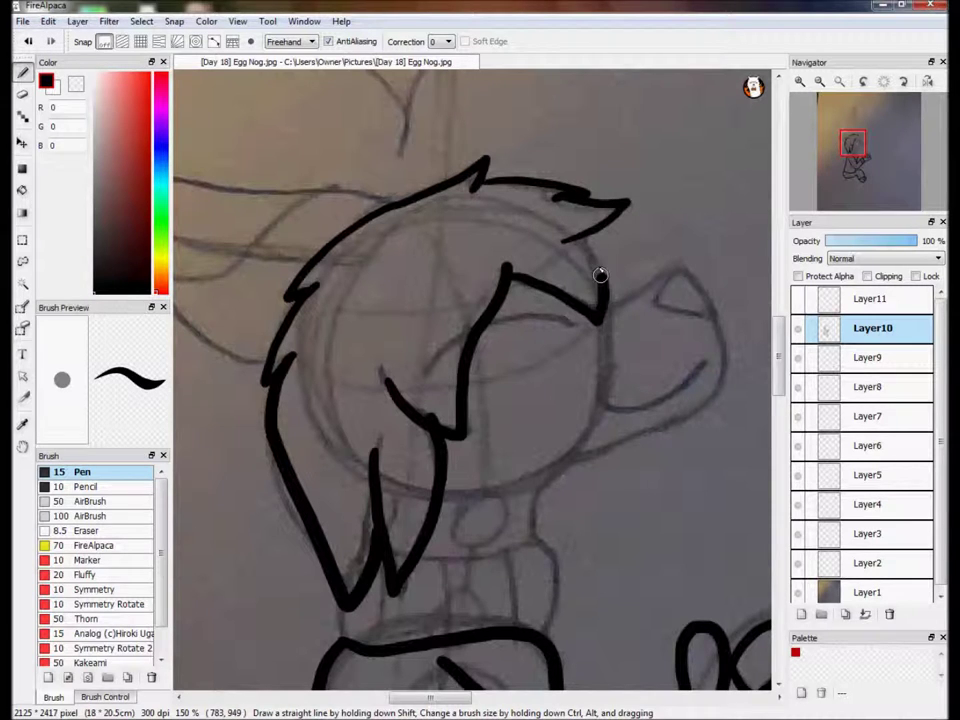
- Ink the closed eye, muzzle profile, neck and ribbed turtleneck collar
mouse_move(484, 325)
mouse_down()
mouse_move(601, 309)
mouse_move(688, 274)
mouse_move(718, 315)
mouse_move(730, 373)
mouse_move(660, 431)
mouse_move(500, 474)
mouse_move(555, 465)
mouse_move(527, 535)
mouse_up()
mouse_move(420, 556)
mouse_down()
mouse_move(474, 556)
mouse_move(535, 541)
mouse_move(556, 599)
mouse_move(547, 639)
mouse_up()
drag(345, 604, 339, 637)
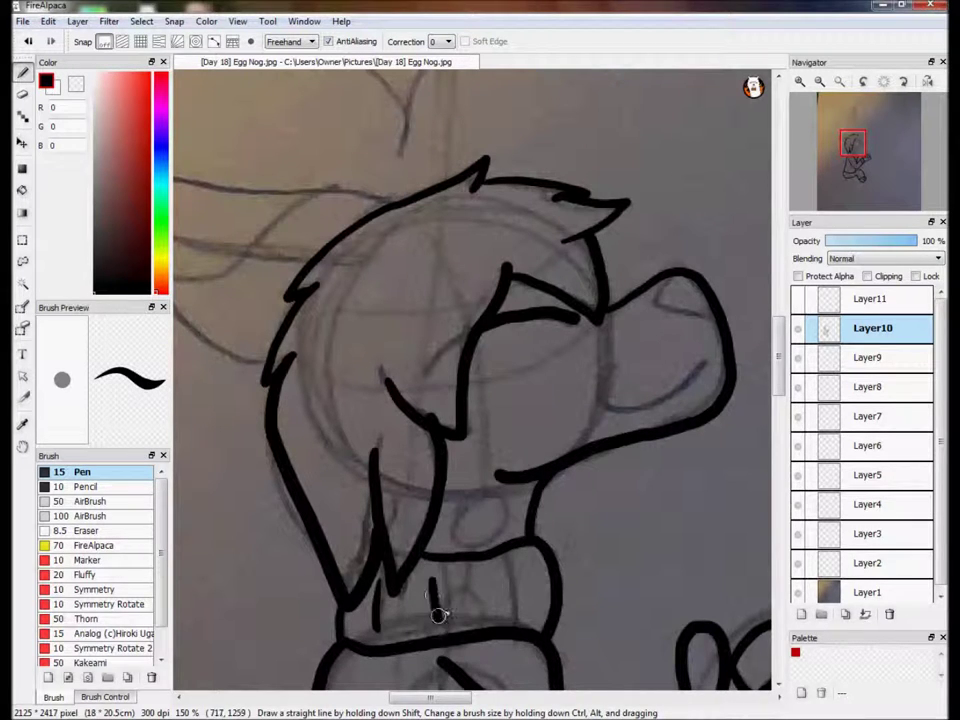
- Ink the nose with its highlight and the smiling mouth, and outline the ear at the back of the head
mouse_move(669, 280)
mouse_down()
mouse_move(676, 310)
mouse_move(715, 316)
mouse_up()
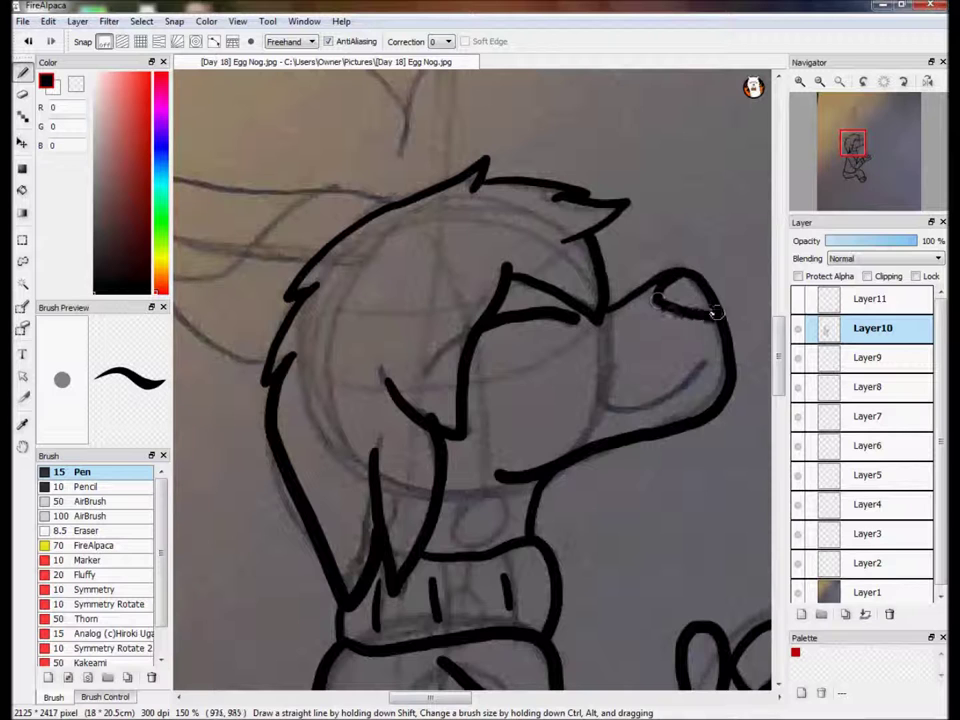
drag(637, 294, 721, 329)
mouse_move(597, 384)
mouse_down()
mouse_move(636, 411)
mouse_move(705, 367)
mouse_up()
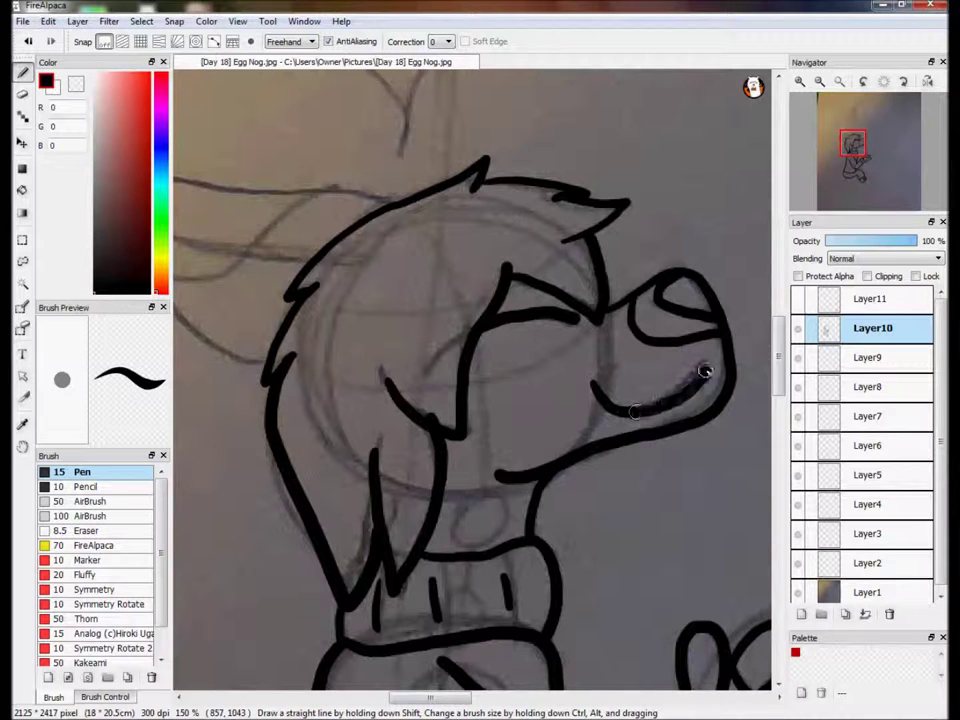
drag(851, 157, 848, 141)
mouse_move(520, 216)
mouse_down()
mouse_move(427, 209)
mouse_move(332, 212)
mouse_move(262, 243)
mouse_move(282, 340)
mouse_move(375, 415)
mouse_up()
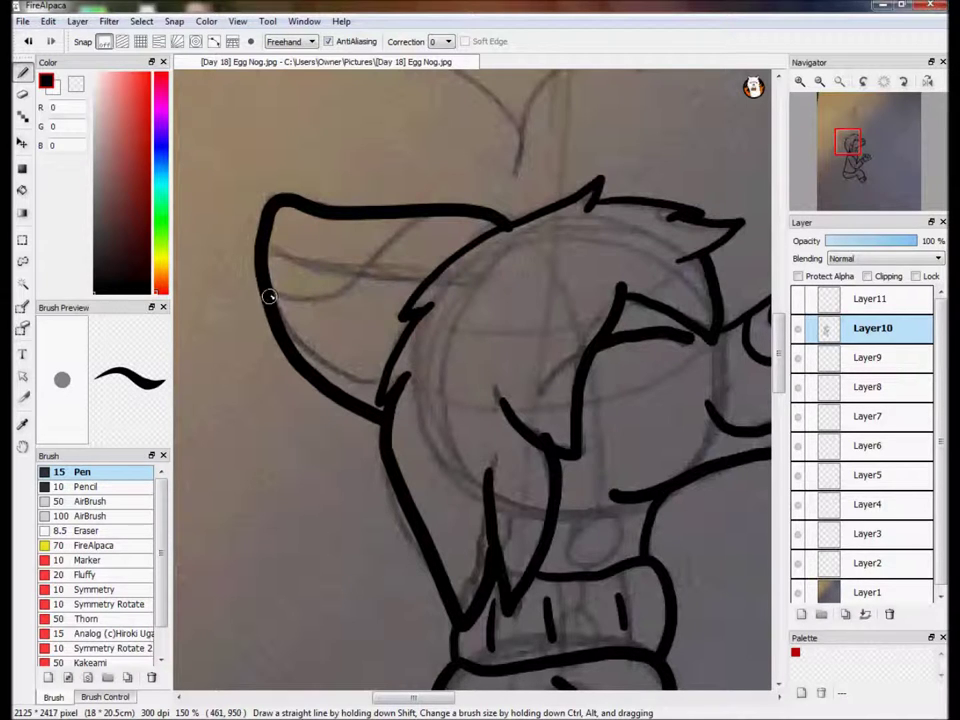
- Ink the full outline of the bushy tail with its pointed fur tufts
mouse_move(848, 145)
mouse_down()
mouse_move(852, 167)
mouse_move(836, 188)
mouse_up()
click(819, 81)
mouse_move(621, 186)
mouse_down()
mouse_move(539, 178)
mouse_move(485, 205)
mouse_move(529, 215)
mouse_move(398, 310)
mouse_up()
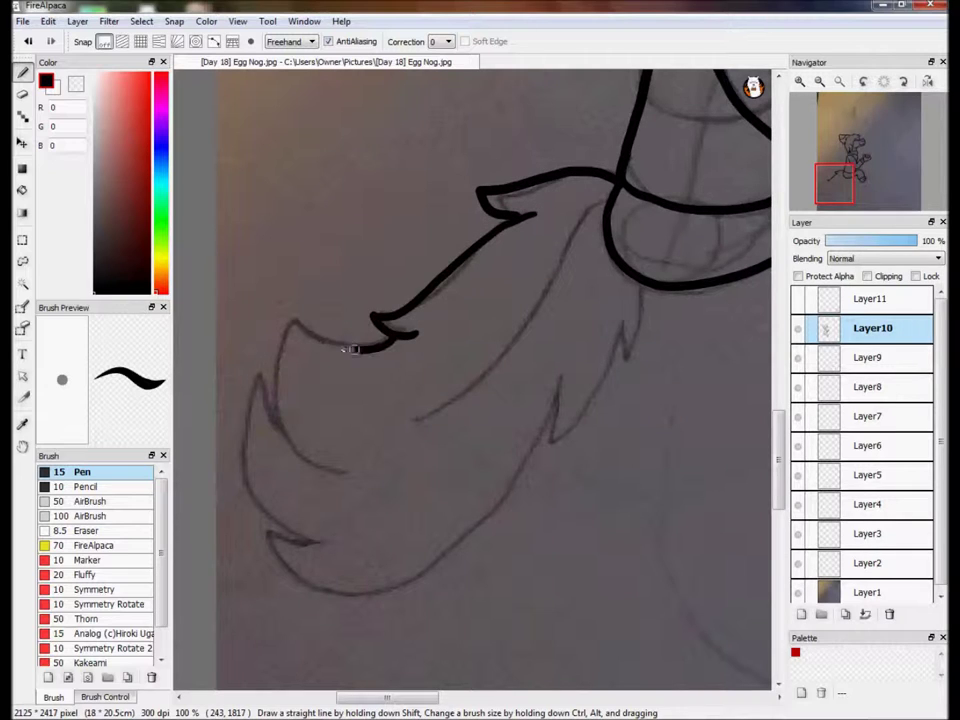
drag(350, 349, 298, 449)
mouse_move(262, 373)
mouse_down()
mouse_move(279, 529)
mouse_move(337, 533)
mouse_up()
mouse_move(268, 537)
mouse_down()
mouse_move(283, 563)
mouse_move(408, 587)
mouse_move(515, 490)
mouse_move(561, 369)
mouse_move(551, 410)
mouse_move(599, 393)
mouse_move(618, 314)
mouse_move(648, 316)
mouse_move(648, 284)
mouse_up()
- Ink the marking boundaries at the tail's base, tip and underside, and add the toe curve on the foot
mouse_move(604, 237)
mouse_down()
mouse_move(593, 266)
mouse_move(539, 279)
mouse_move(470, 256)
mouse_up()
mouse_move(245, 462)
mouse_down()
mouse_move(355, 488)
mouse_move(407, 580)
mouse_up()
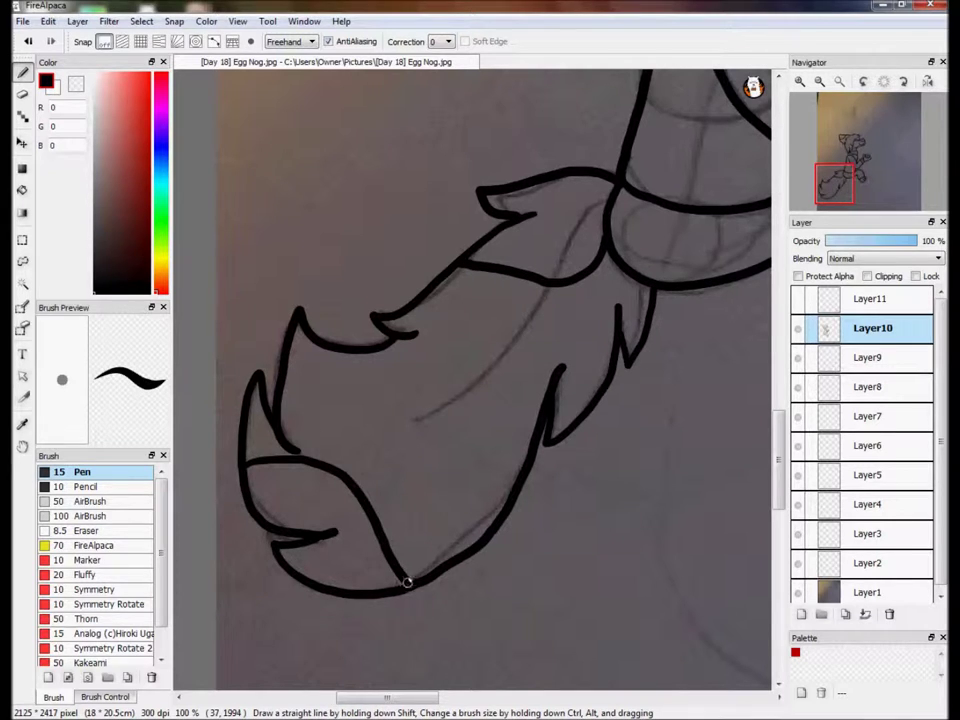
mouse_move(540, 414)
mouse_down()
mouse_move(572, 330)
mouse_move(617, 314)
mouse_up()
drag(860, 179, 864, 177)
drag(483, 502, 466, 526)
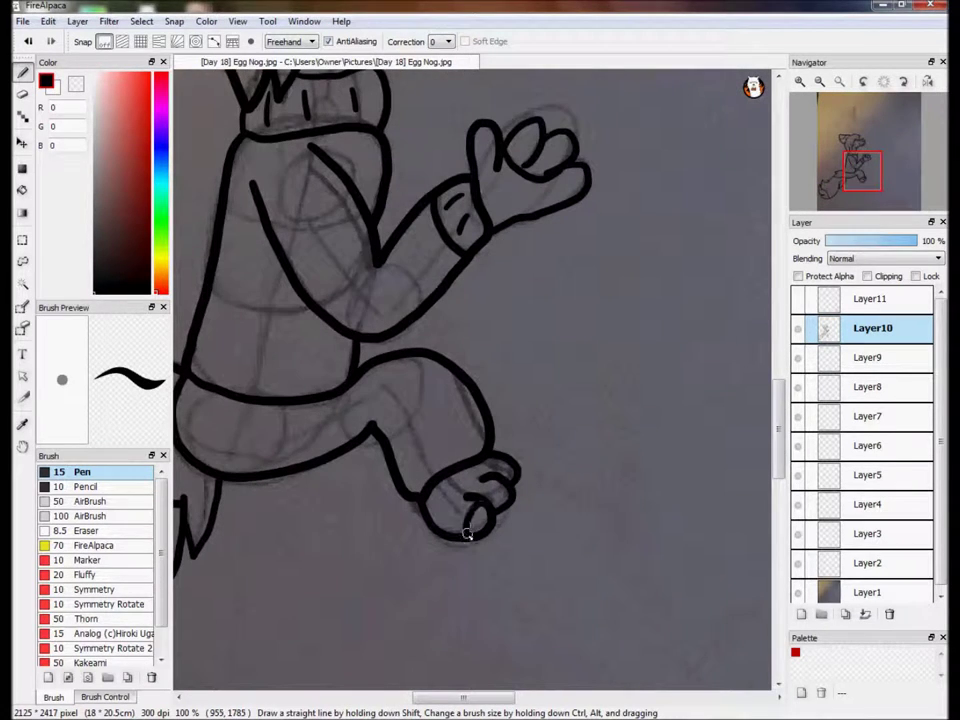
- On Layer9, ink the three holly berries and the two spiky holly leaves above the character
drag(862, 170, 861, 130)
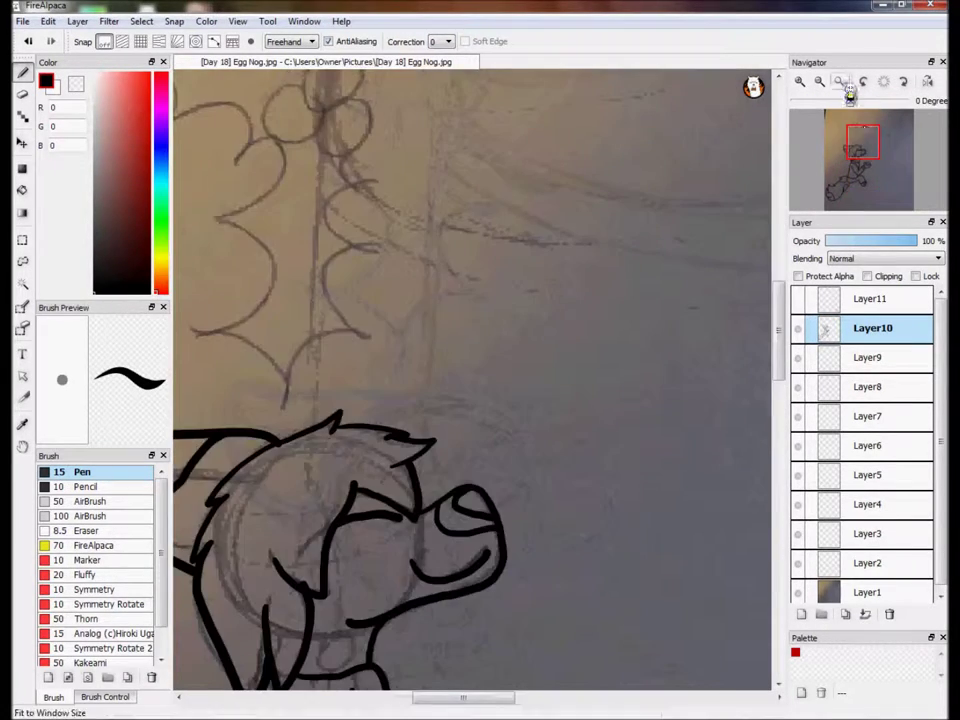
click(843, 84)
click(901, 358)
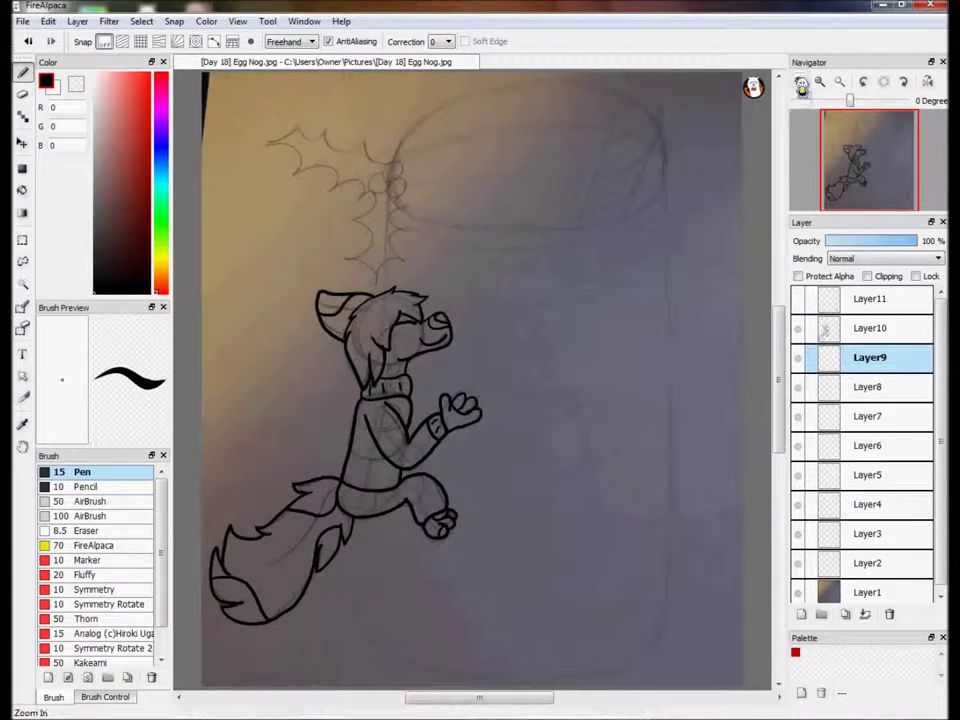
double_click(801, 84)
drag(866, 153, 851, 134)
drag(551, 309, 551, 257)
mouse_move(509, 290)
mouse_down()
mouse_move(494, 338)
mouse_move(542, 328)
mouse_move(548, 355)
mouse_move(586, 328)
mouse_move(548, 320)
mouse_up()
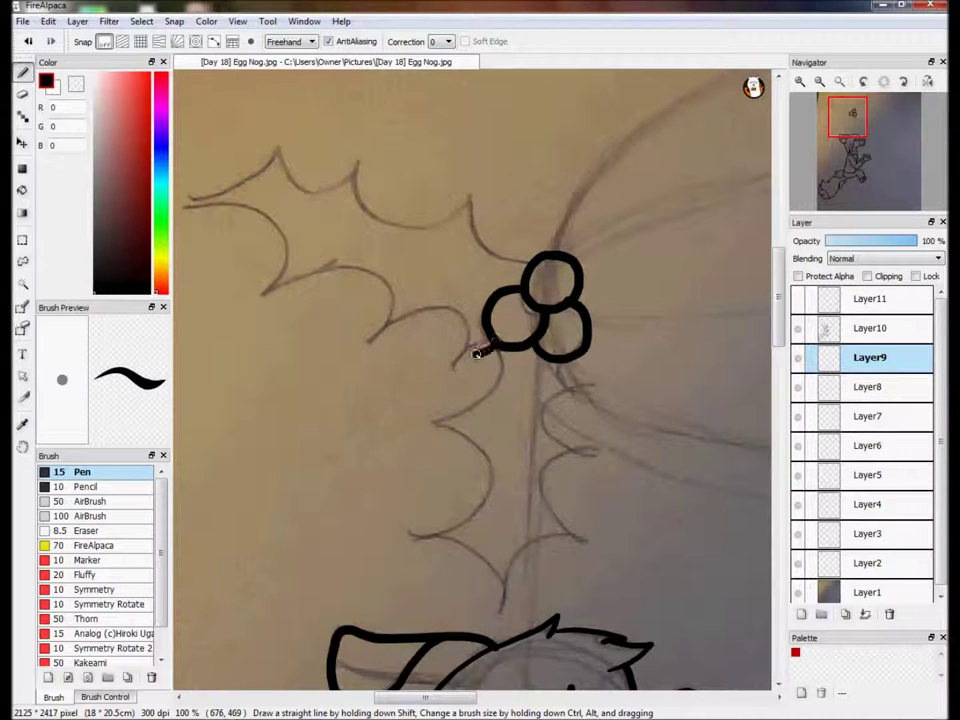
mouse_move(187, 199)
mouse_down()
mouse_move(263, 166)
mouse_move(356, 170)
mouse_move(381, 220)
mouse_move(468, 205)
mouse_move(478, 246)
mouse_move(523, 270)
mouse_up()
mouse_move(190, 199)
mouse_down()
mouse_move(287, 238)
mouse_move(382, 325)
mouse_move(450, 308)
mouse_move(459, 361)
mouse_move(496, 342)
mouse_move(492, 388)
mouse_move(421, 526)
mouse_move(494, 572)
mouse_move(497, 599)
mouse_move(576, 540)
mouse_move(559, 518)
mouse_move(586, 457)
mouse_move(548, 400)
mouse_move(578, 390)
mouse_up()
- On Layer8, ink the large jar's sides, base and domed top, plus the curved bands around its neck
click(840, 82)
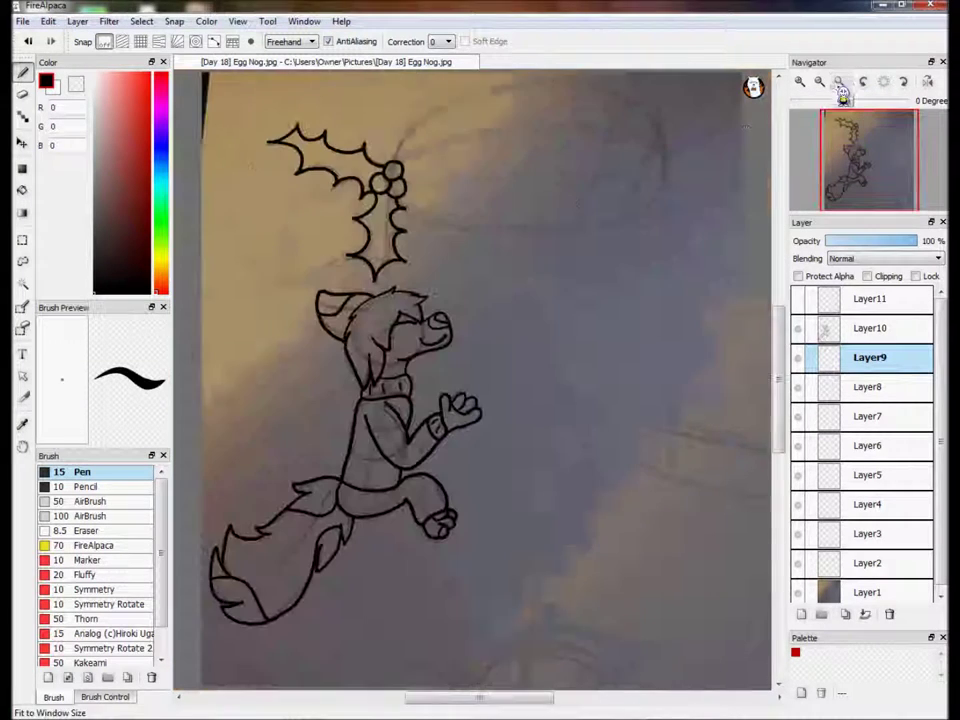
click(868, 387)
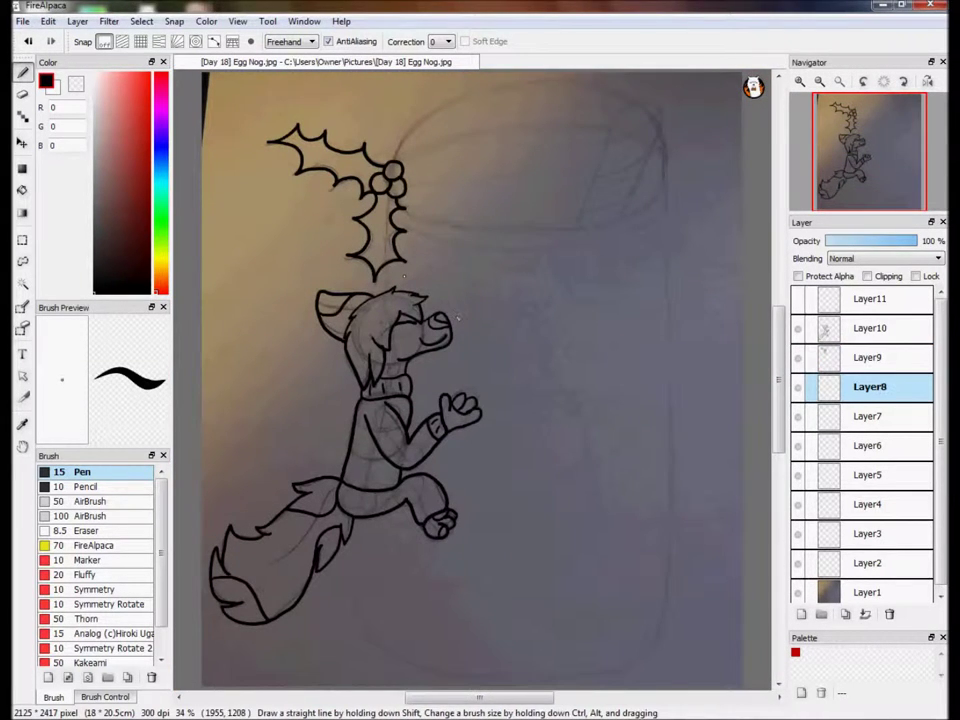
mouse_move(386, 268)
mouse_down()
mouse_move(361, 628)
mouse_move(482, 676)
mouse_move(581, 680)
mouse_move(686, 603)
mouse_move(662, 128)
mouse_up()
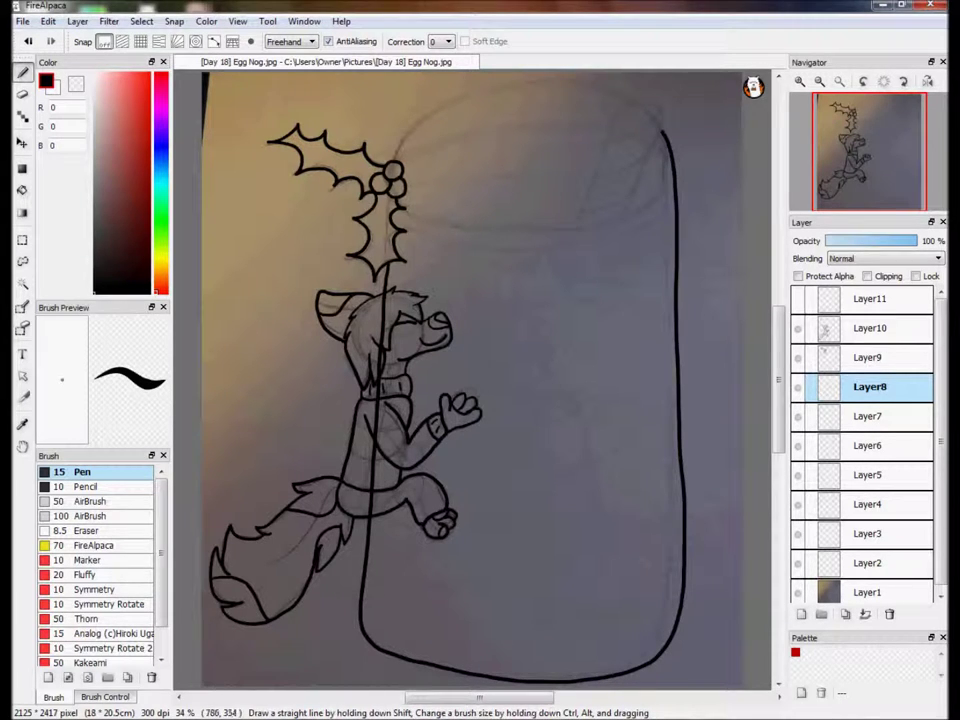
mouse_move(395, 165)
mouse_down()
mouse_move(440, 113)
mouse_move(530, 88)
mouse_up()
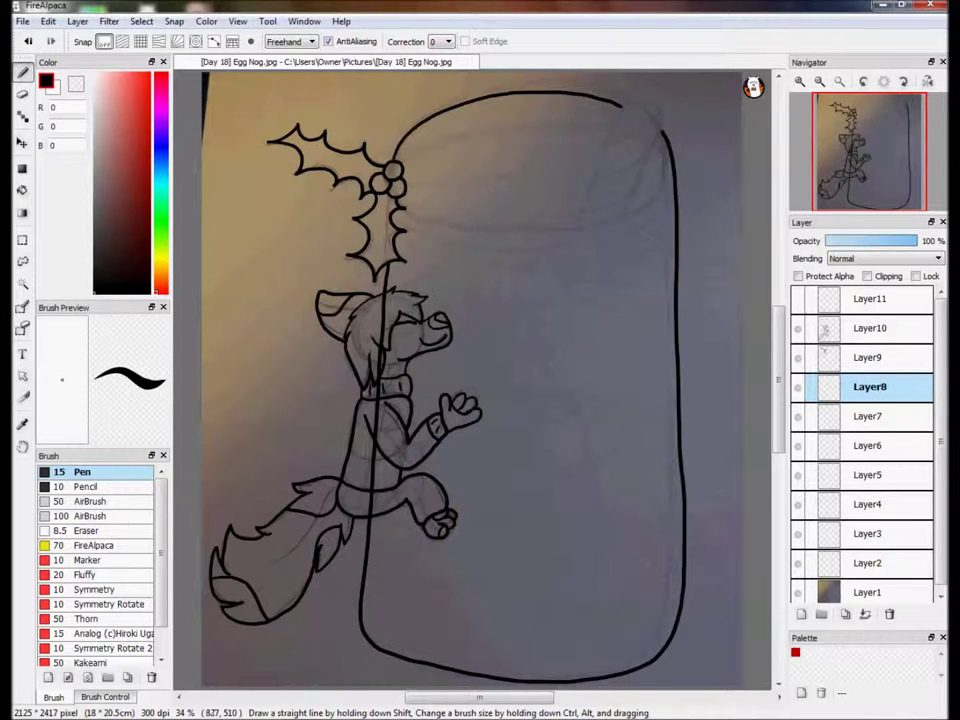
mouse_move(450, 229)
mouse_down()
mouse_move(653, 208)
mouse_move(675, 184)
mouse_up()
mouse_move(401, 226)
mouse_down()
mouse_move(520, 265)
mouse_move(670, 230)
mouse_up()
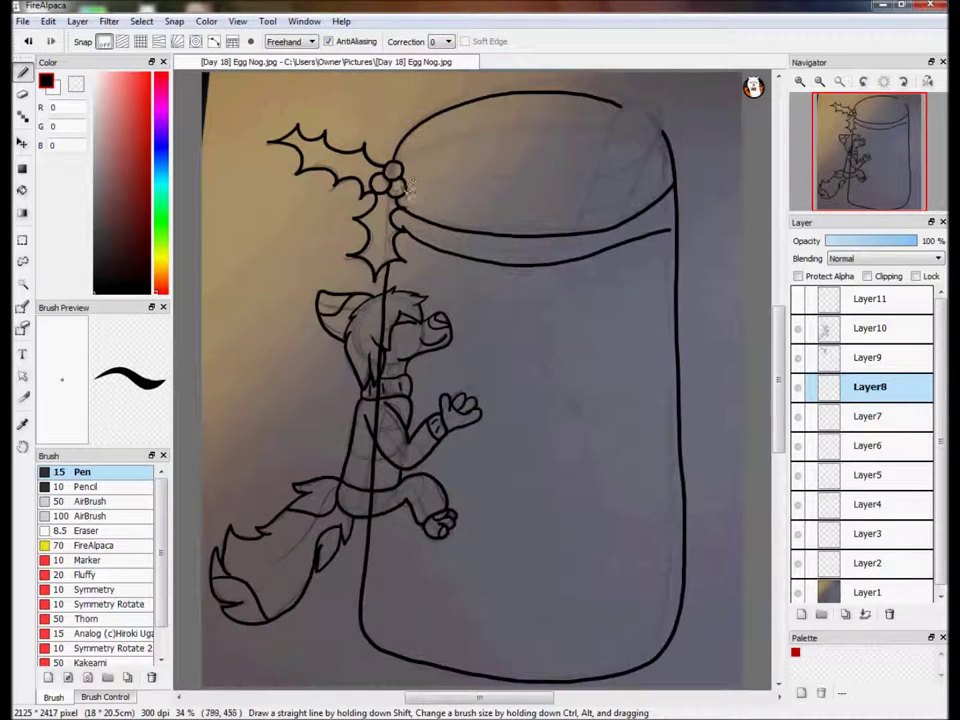
drag(488, 211, 675, 170)
drag(418, 180, 500, 157)
drag(601, 167, 630, 150)
key(ctrl+z)
- Ink a slanted, round-ended stick inside the jar's top and the curved surface line running from the berries to it
double_click(800, 82)
drag(878, 149, 892, 129)
mouse_move(423, 428)
mouse_down()
mouse_move(500, 215)
mouse_move(575, 252)
mouse_move(505, 420)
mouse_up()
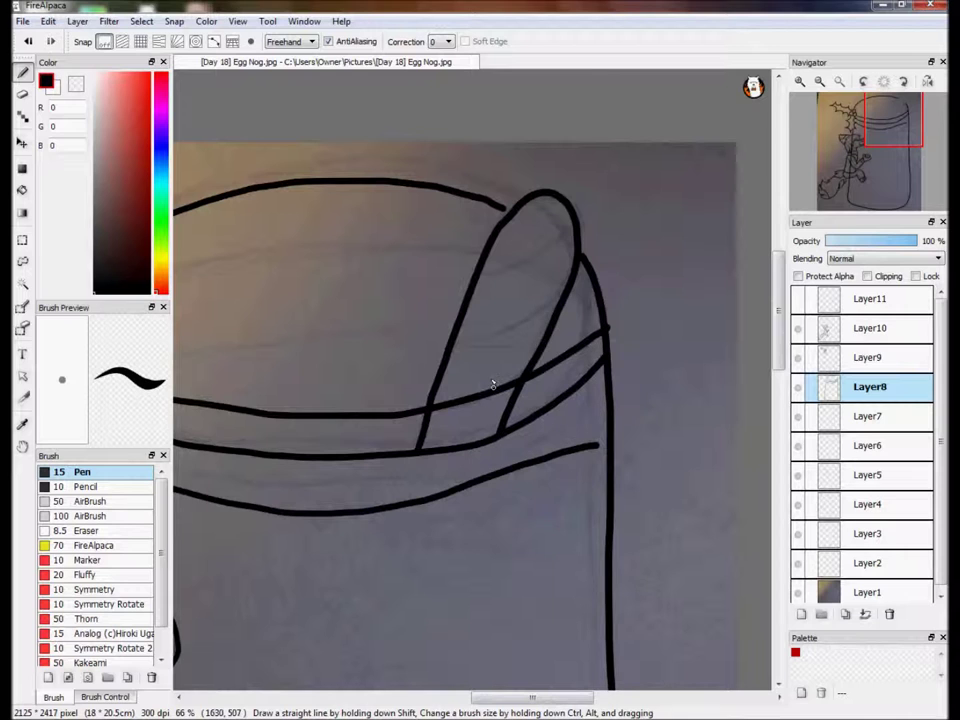
drag(884, 128, 872, 127)
drag(285, 366, 580, 340)
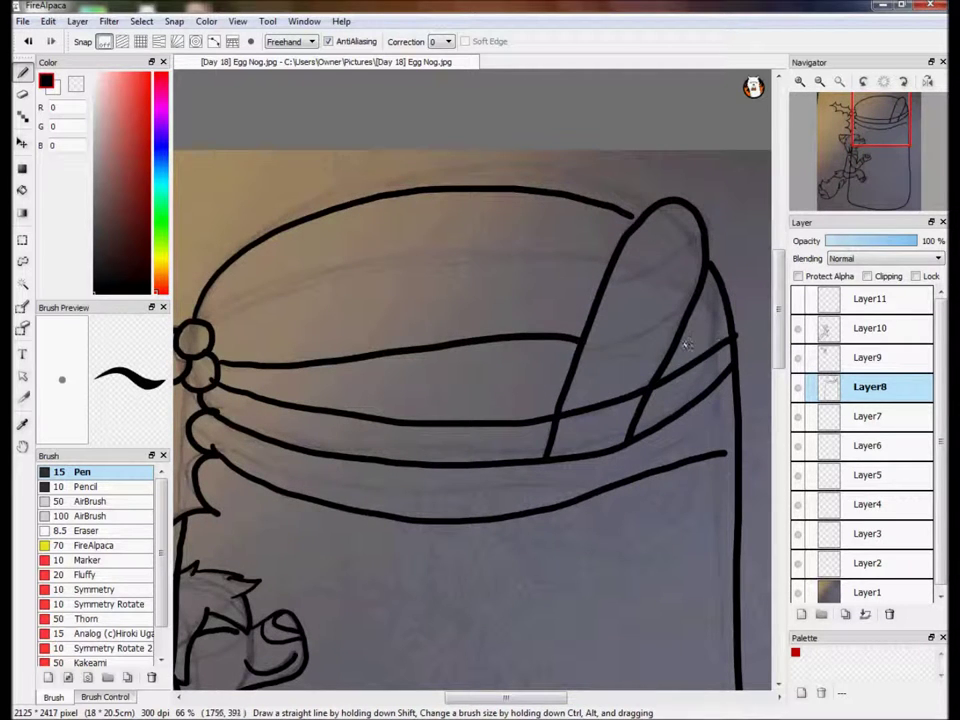
- Add diagonal stripes to the stick and erase the band's overshoot at the jar's outer edge
drag(607, 284, 688, 252)
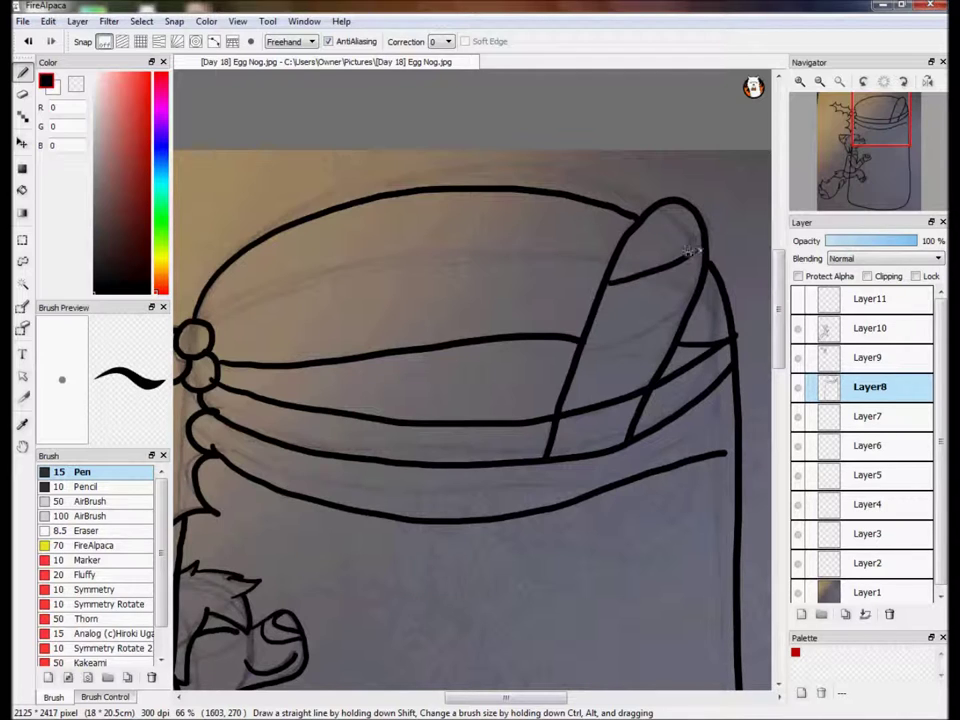
drag(580, 351, 666, 320)
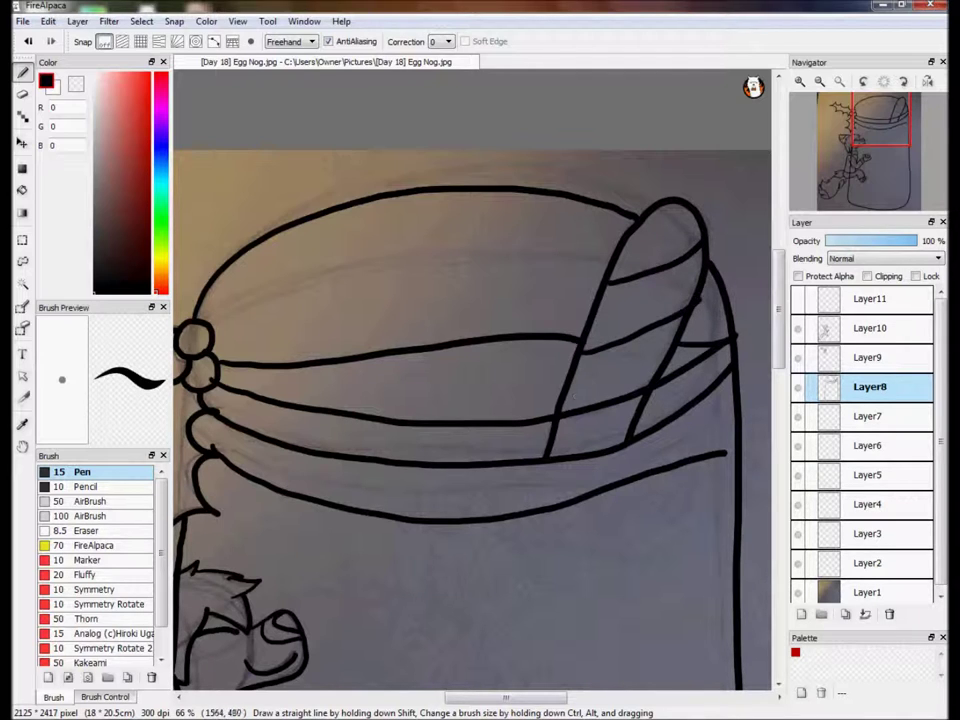
click(22, 94)
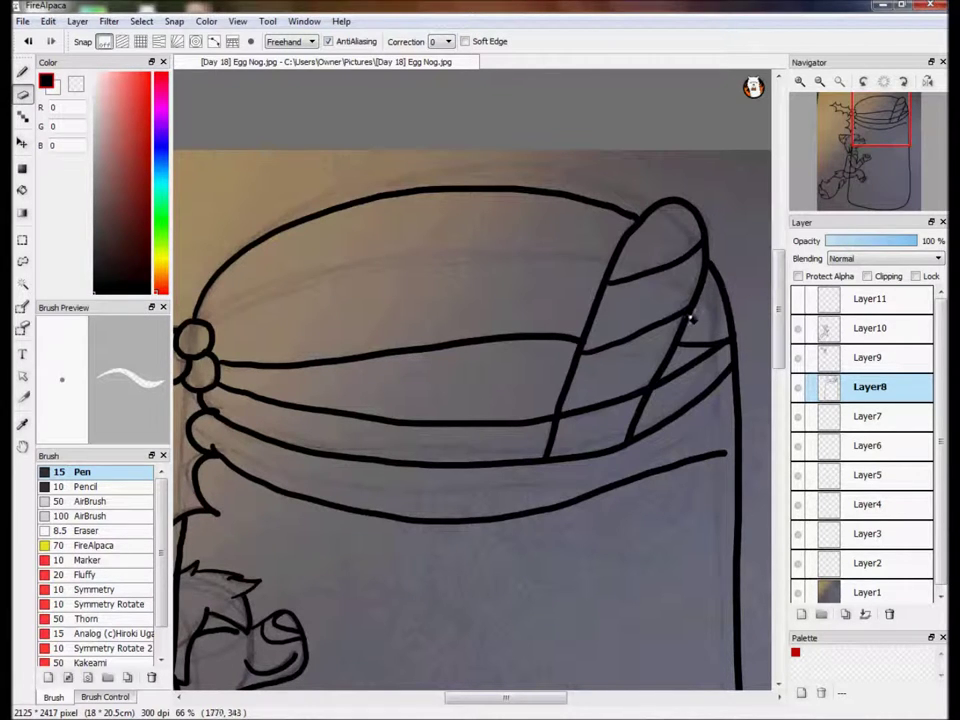
click(22, 72)
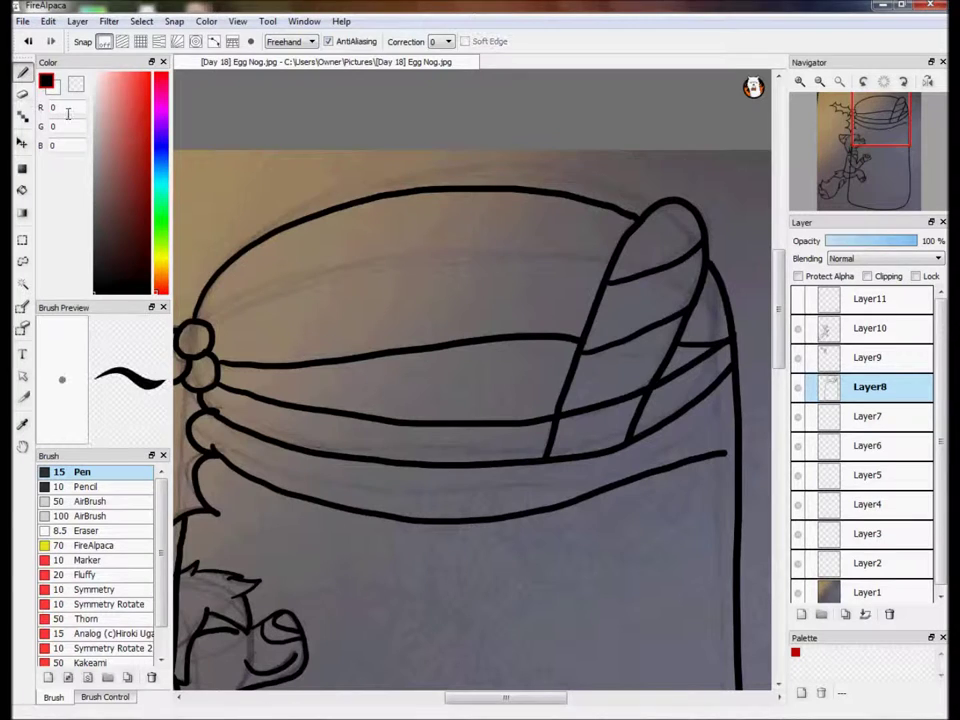
- Hide the sketch photo on Layer1 so only the line art shows
click(840, 81)
click(914, 596)
click(798, 592)
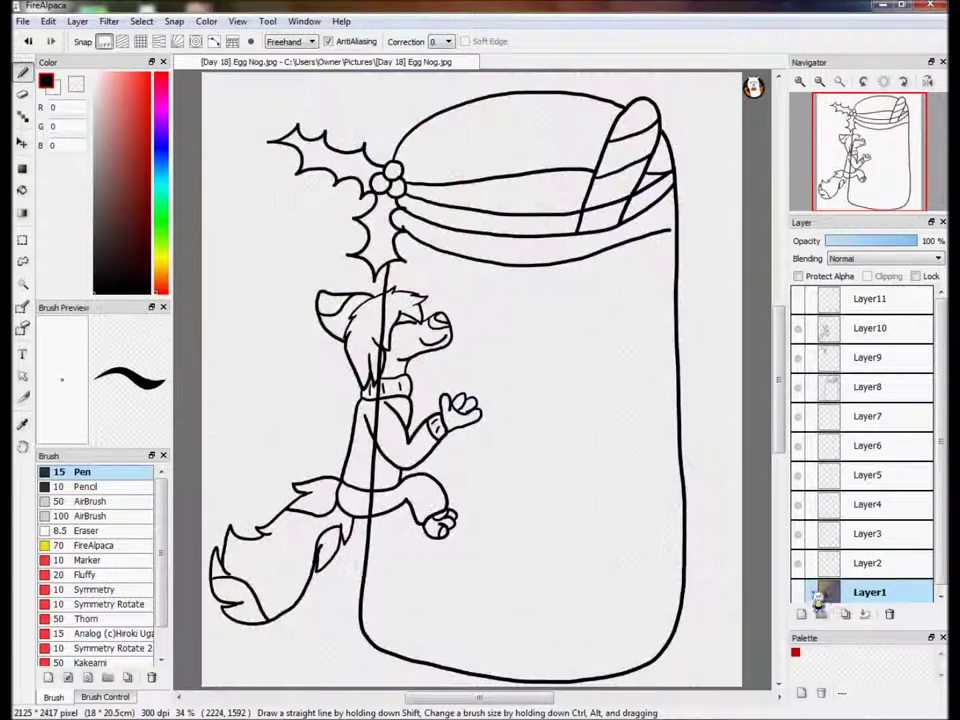
- Erase the part of the jar line on Layer8 that crosses the character's body and head
click(928, 425)
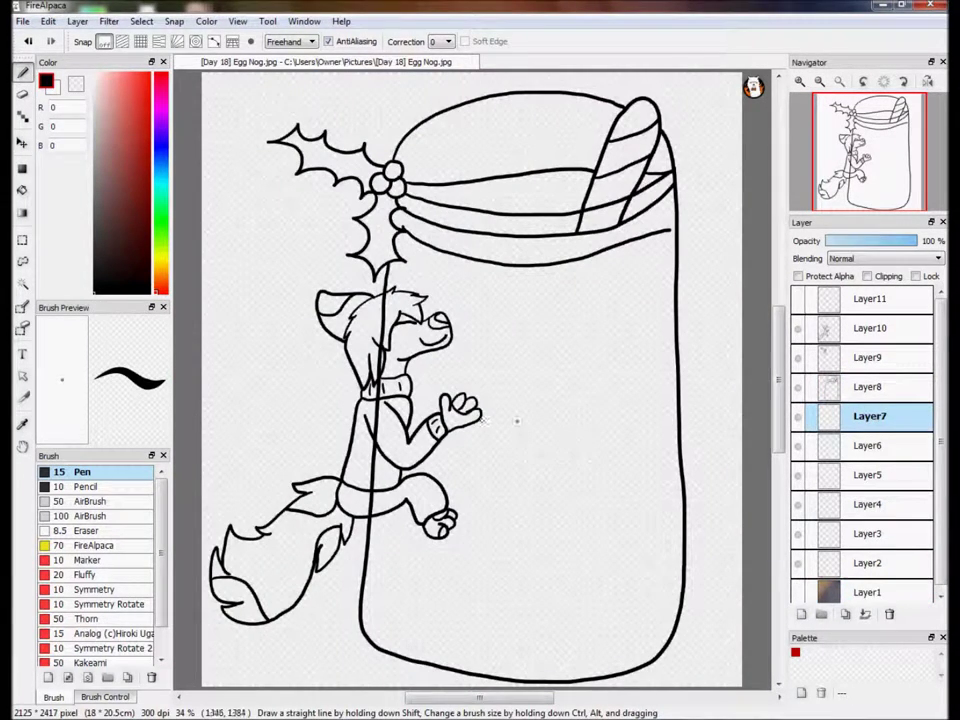
click(22, 95)
click(907, 390)
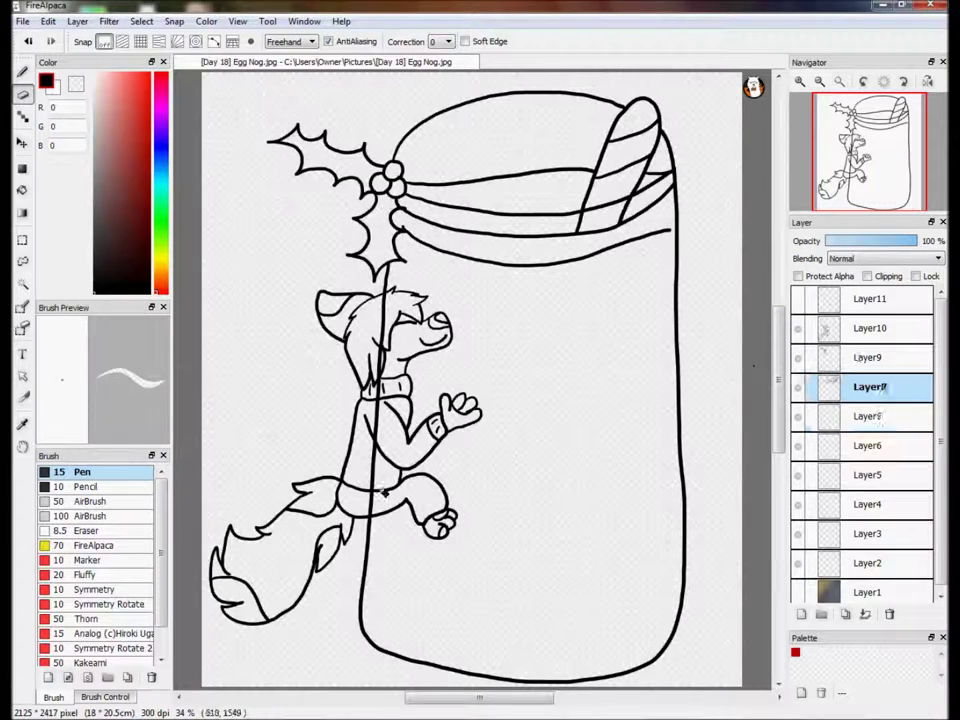
drag(378, 482, 382, 344)
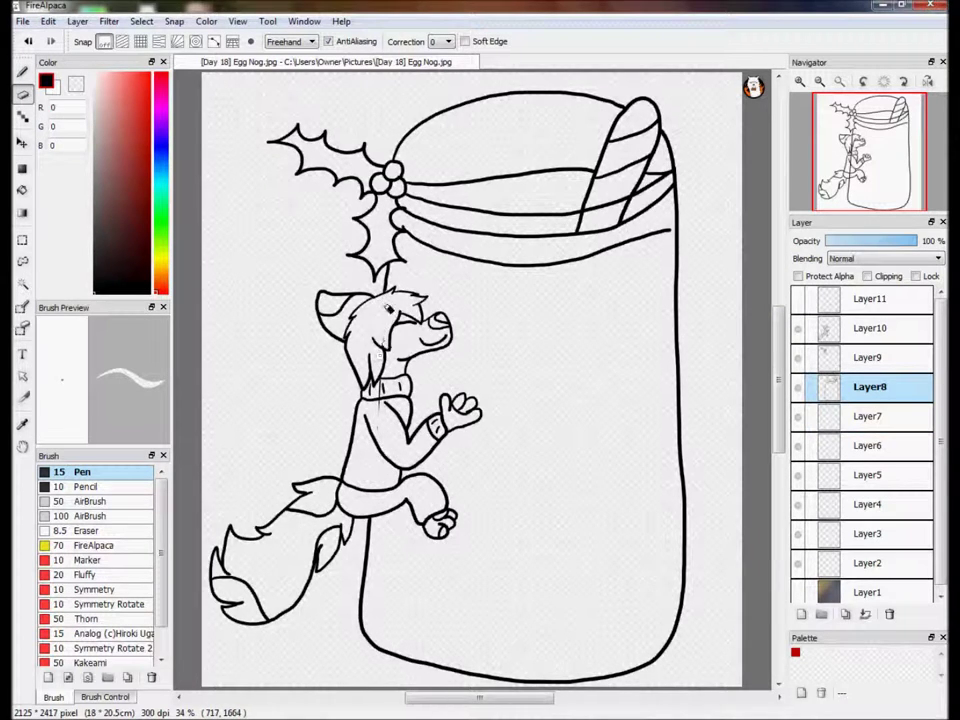
- Set the colour to dark grey (43, 43, 43) and bucket-fill the nose, the ear tip and the middle fingers
drag(99, 102, 90, 80)
click(22, 73)
click(22, 190)
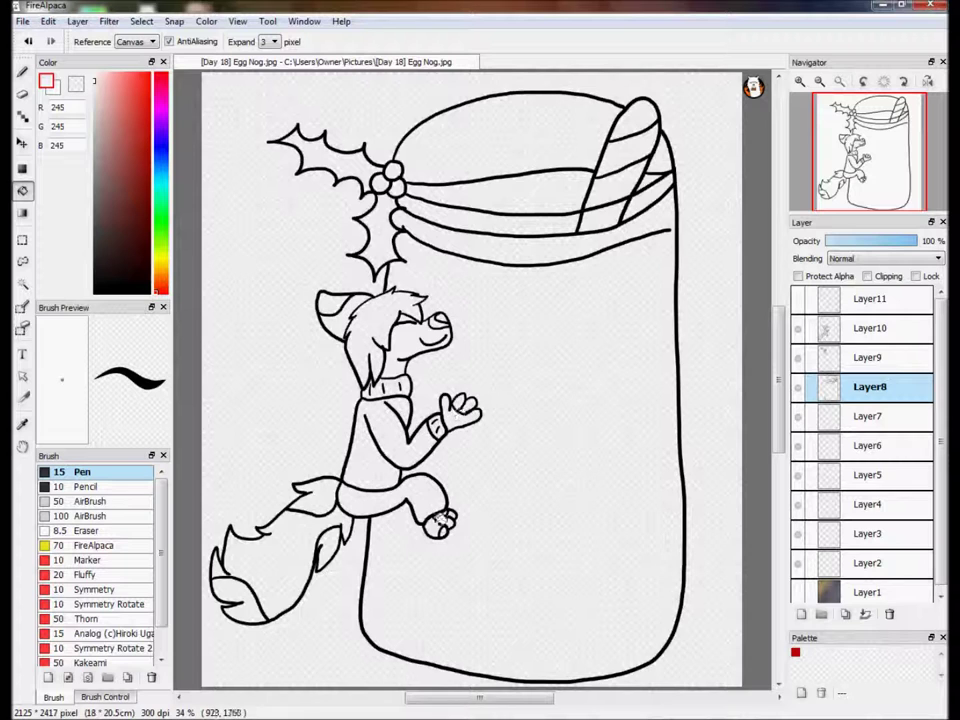
drag(106, 198, 87, 260)
click(803, 90)
click(408, 266)
click(205, 230)
click(445, 424)
click(466, 430)
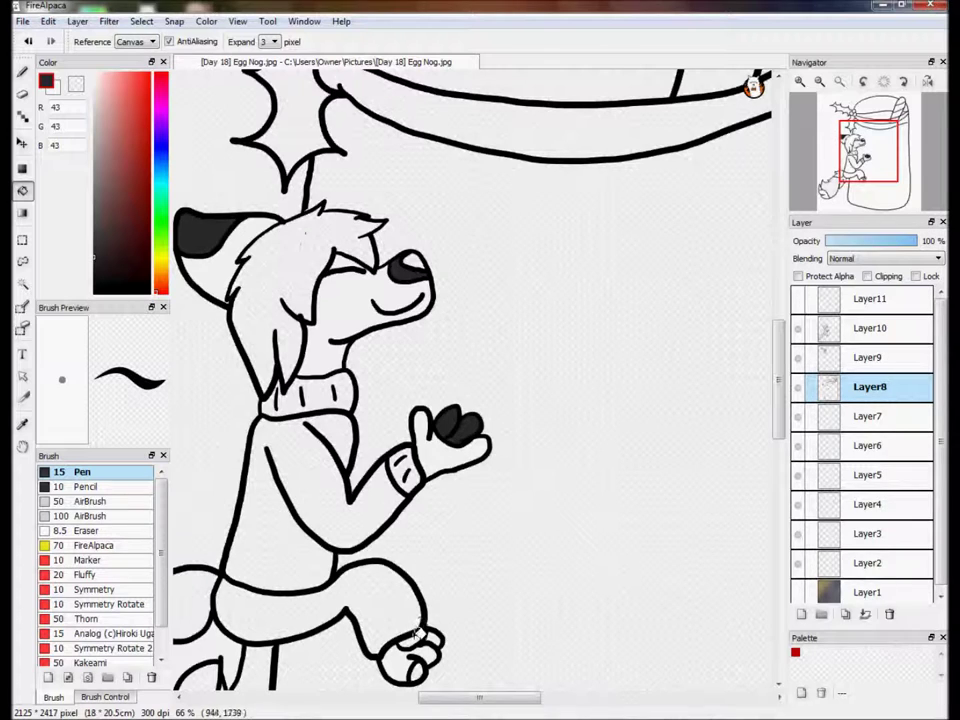
- Bucket-fill the tail's base marking, underside marking and tip with dark grey
drag(869, 151, 838, 183)
click(490, 250)
click(505, 355)
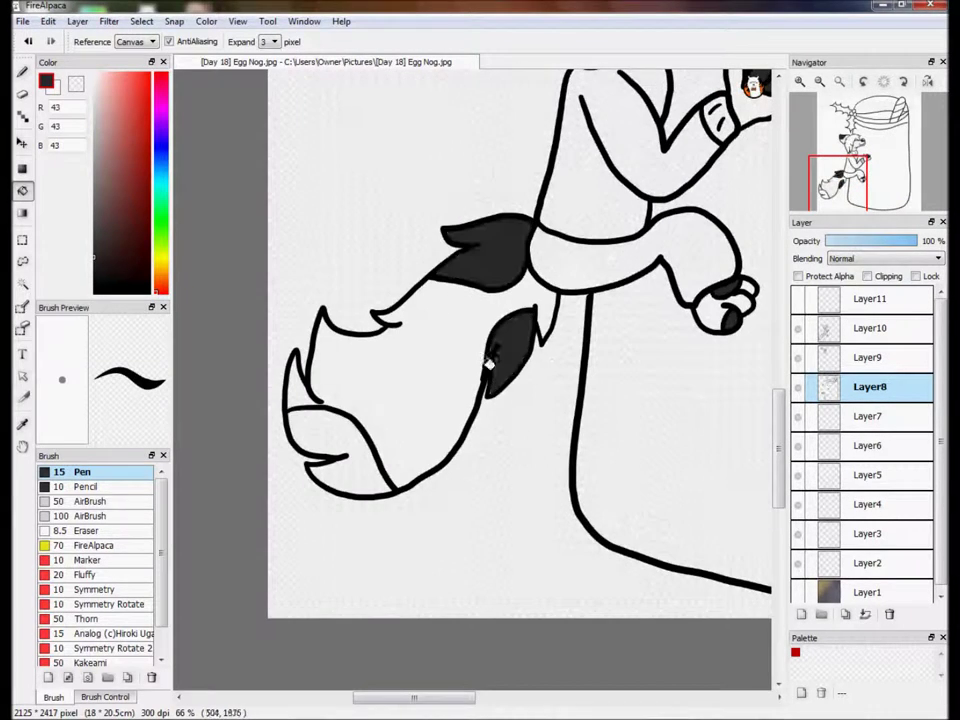
click(290, 435)
- Sample the dark grey from the marking at the base of the tail
click(23, 425)
click(357, 347)
click(25, 192)
mouse_move(858, 170)
mouse_down()
mouse_move(867, 161)
mouse_move(859, 162)
mouse_up()
click(24, 426)
click(274, 481)
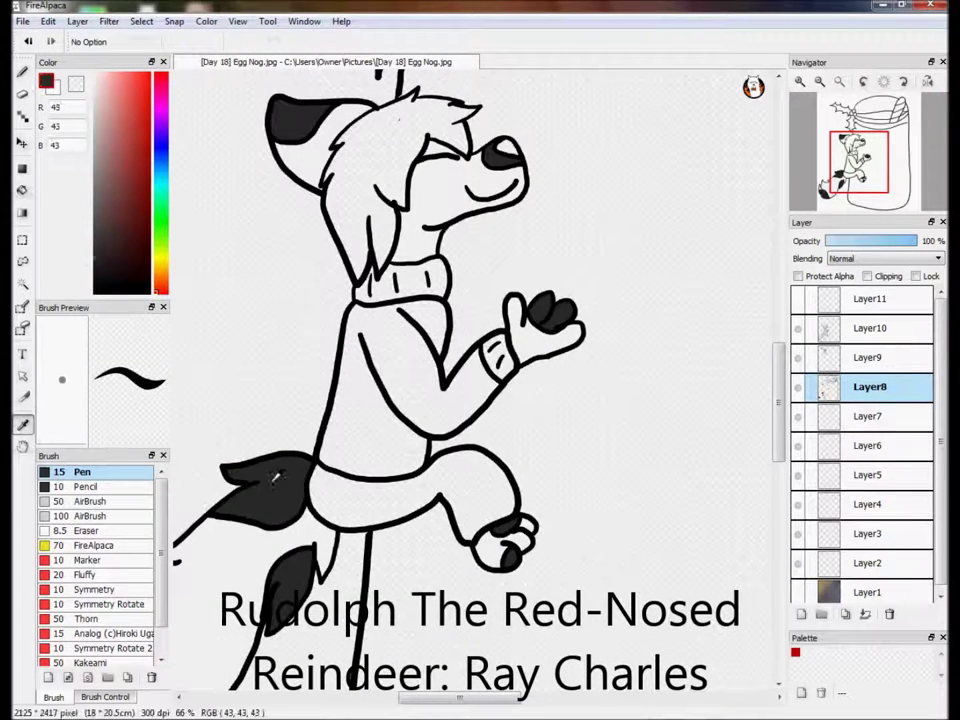
- Undo the dark grey fills on Layer8 and touch up the jar line just above the character's hair
click(28, 41)
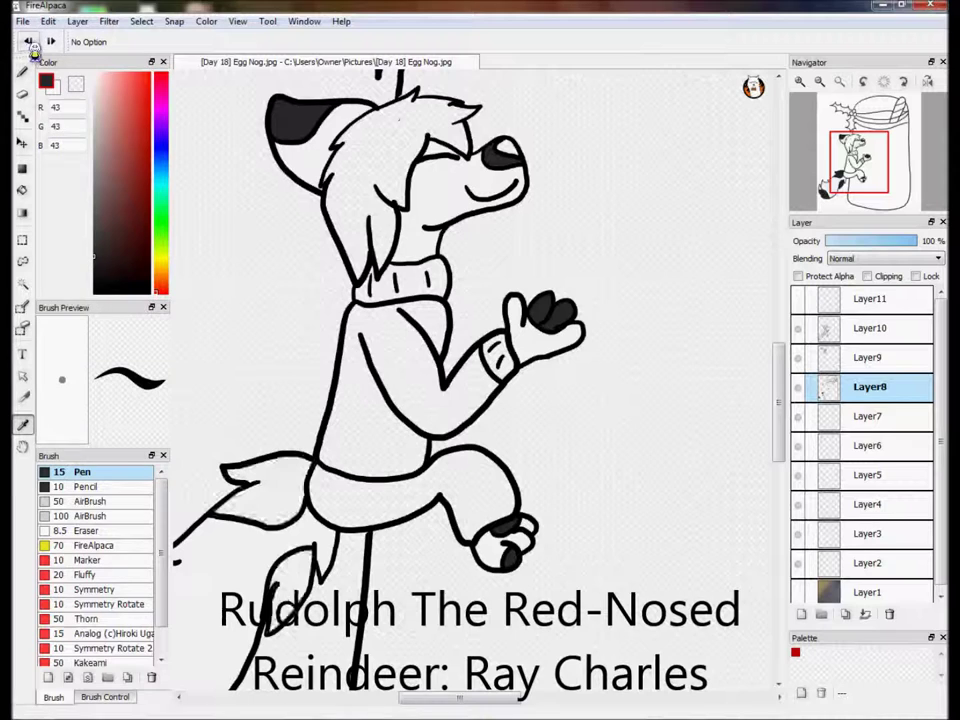
click(28, 41)
click(28, 41)
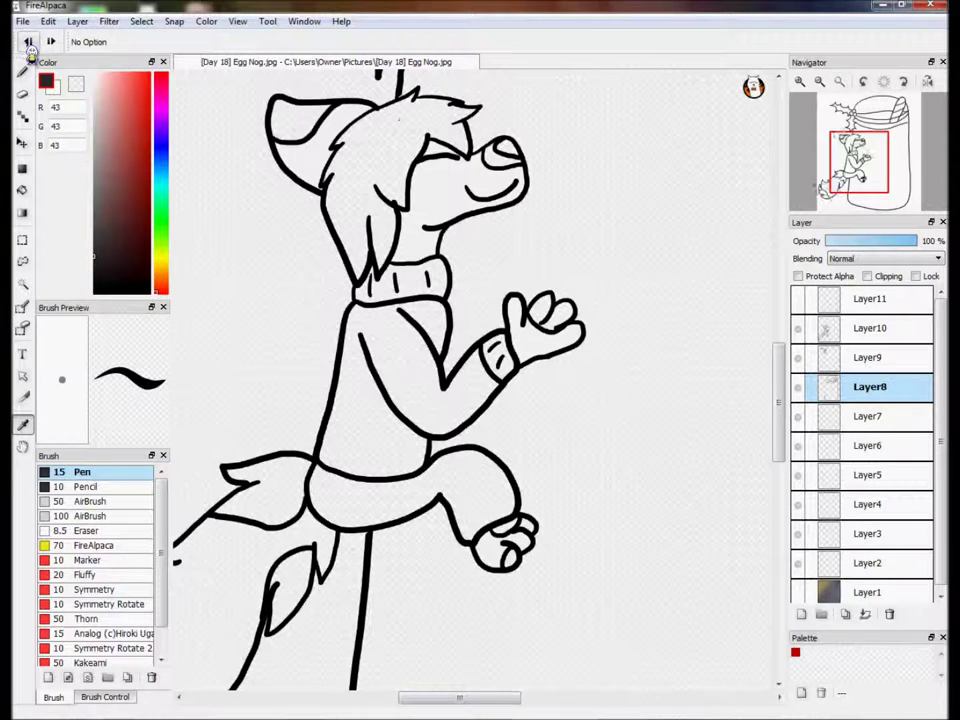
click(22, 94)
click(22, 72)
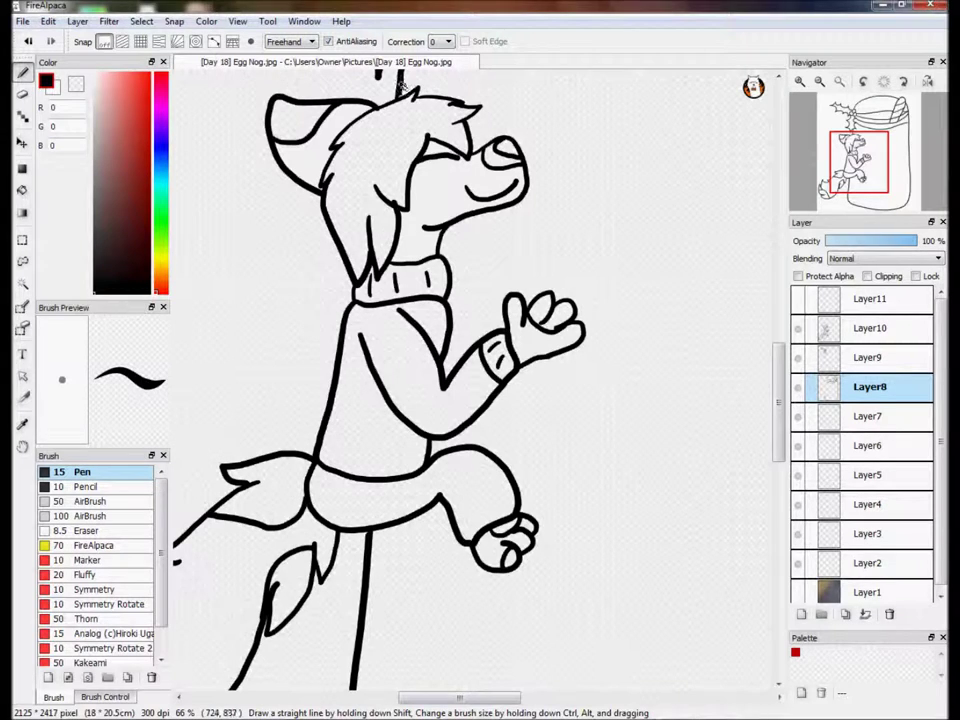
click(22, 94)
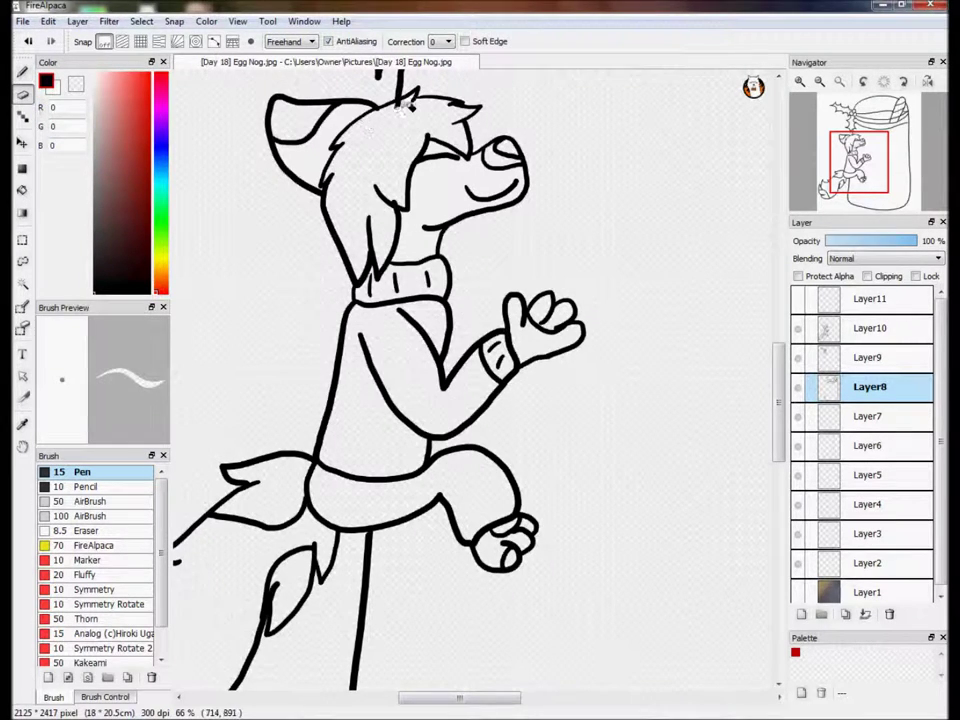
- Bucket-fill the character's light fur areas, including the hand, with off-white (245, 245, 245) on Layer7
click(900, 416)
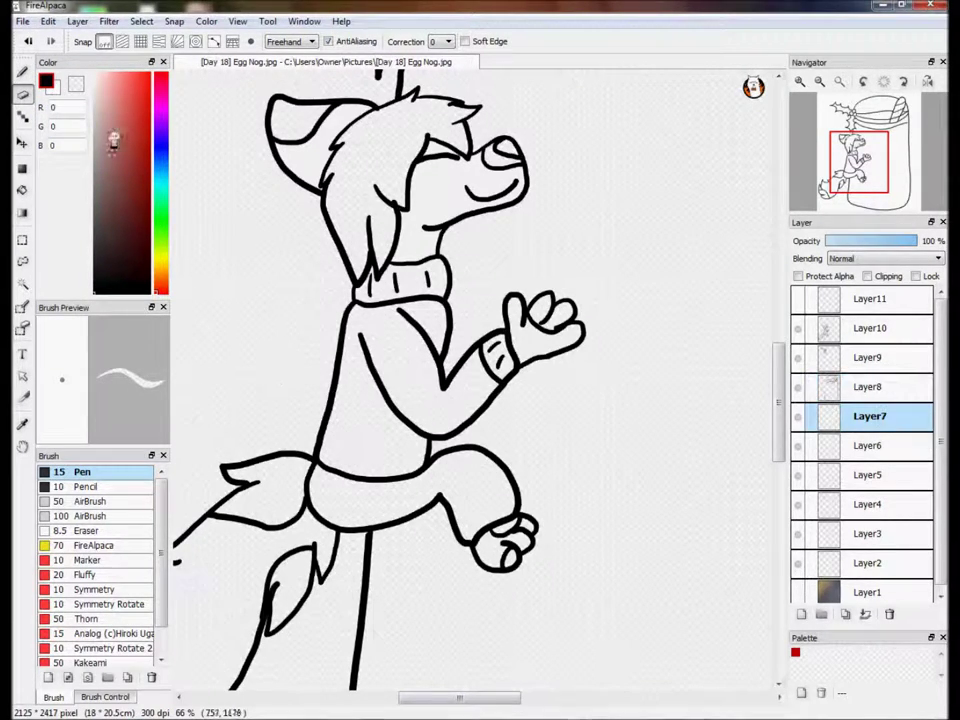
click(22, 424)
click(252, 147)
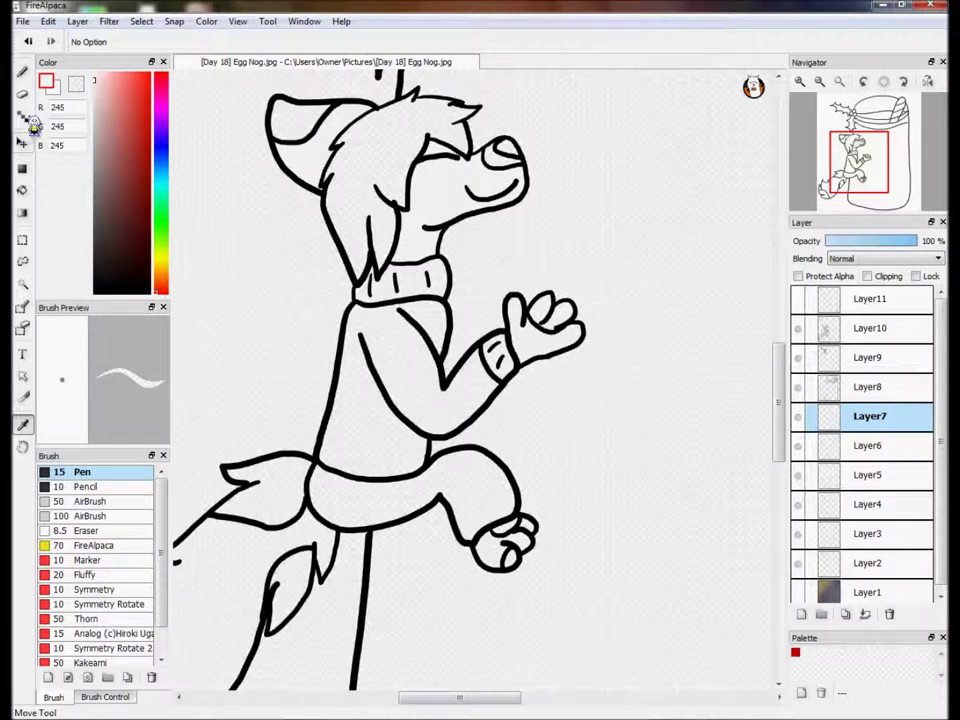
click(22, 190)
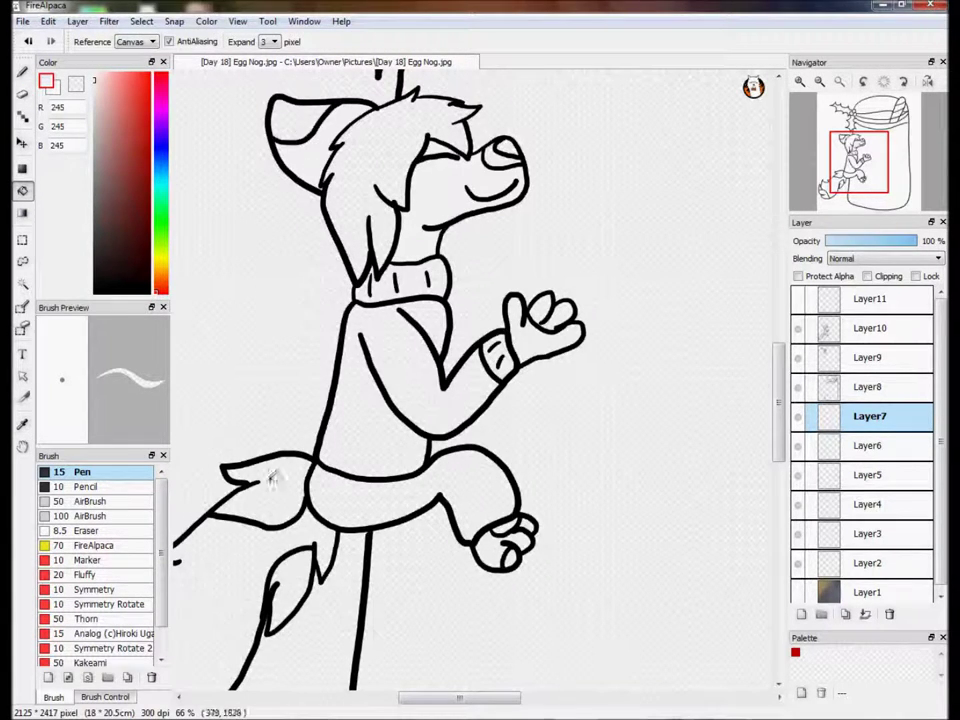
click(539, 340)
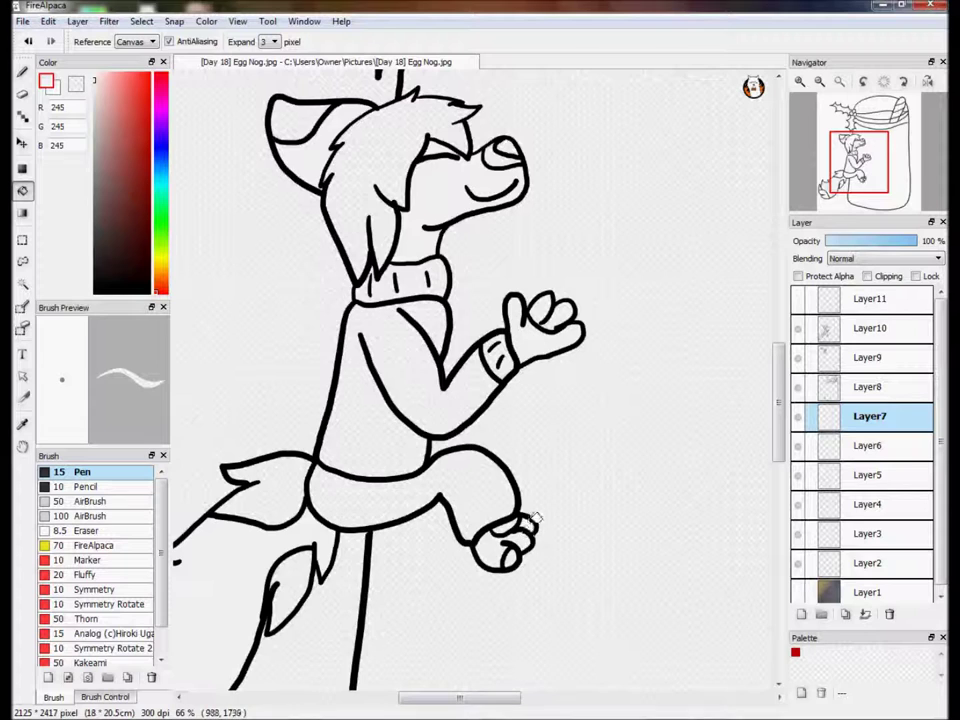
- Set the colour to dark grey (34, 34, 34) and bucket-fill the tail's tip, underside marking and base marking on Layer7
click(828, 188)
click(94, 266)
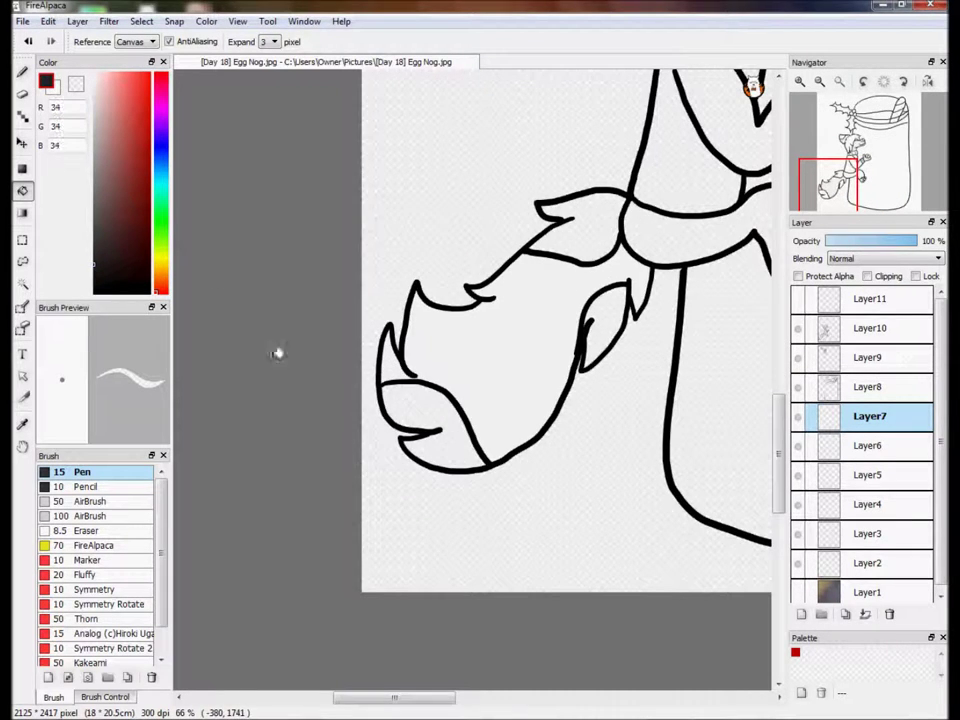
click(434, 400)
click(607, 322)
click(594, 225)
- Bucket-fill the foot markings, the middle fingers, the nose and the ear tip with the same dark grey
click(857, 181)
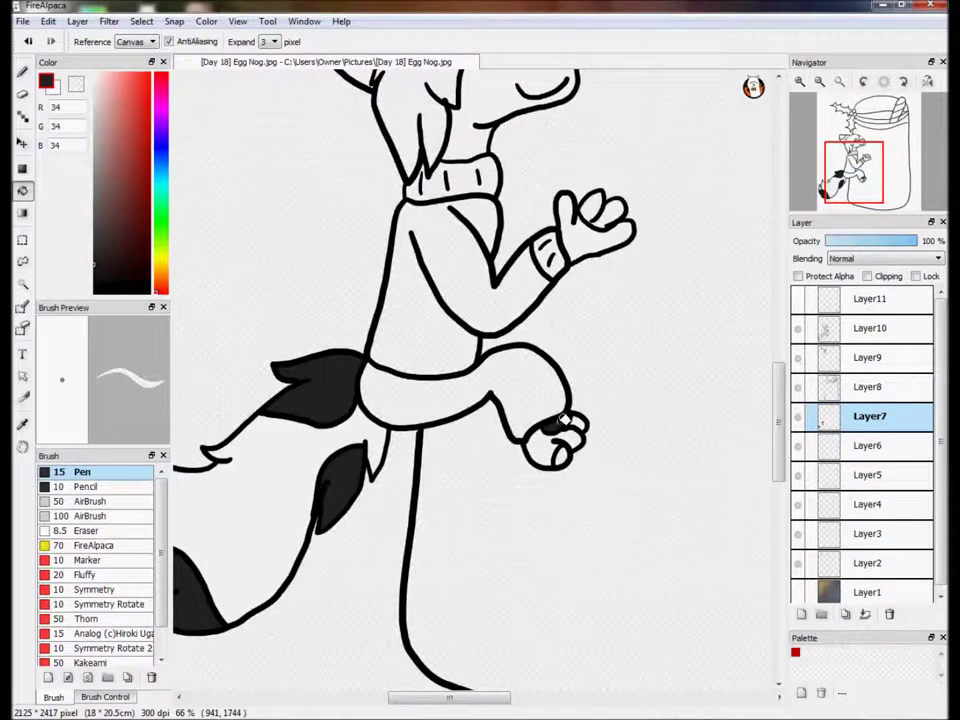
click(613, 212)
click(593, 206)
drag(842, 149, 848, 144)
click(604, 341)
click(452, 301)
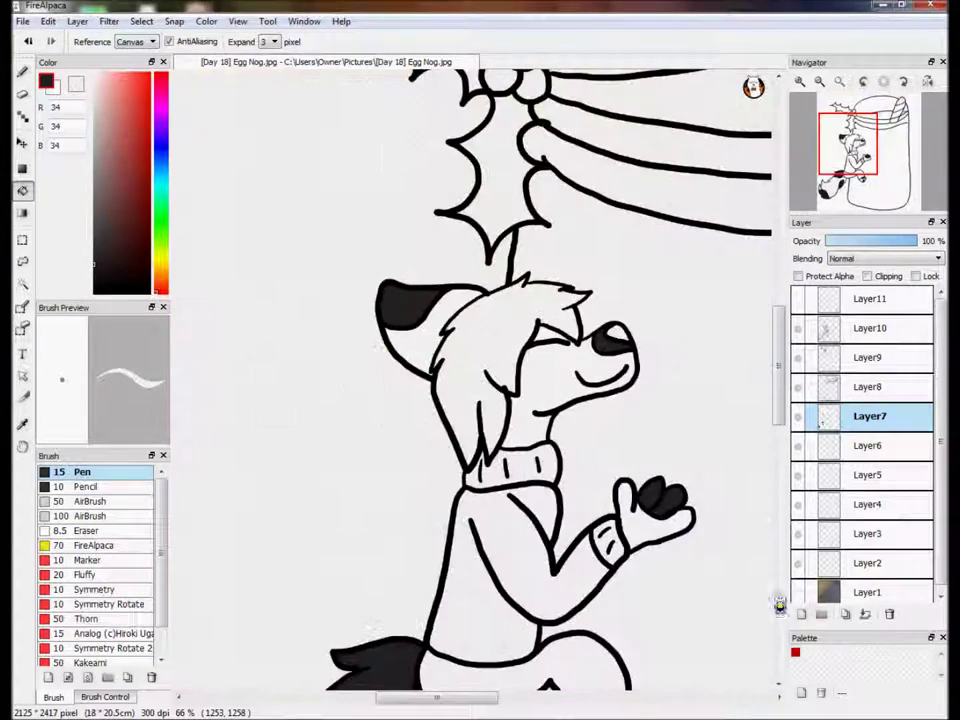
- Bucket-fill the sweater with dark grey (34, 34, 34) and the nose's highlight area with black (0, 0, 0)
click(500, 560)
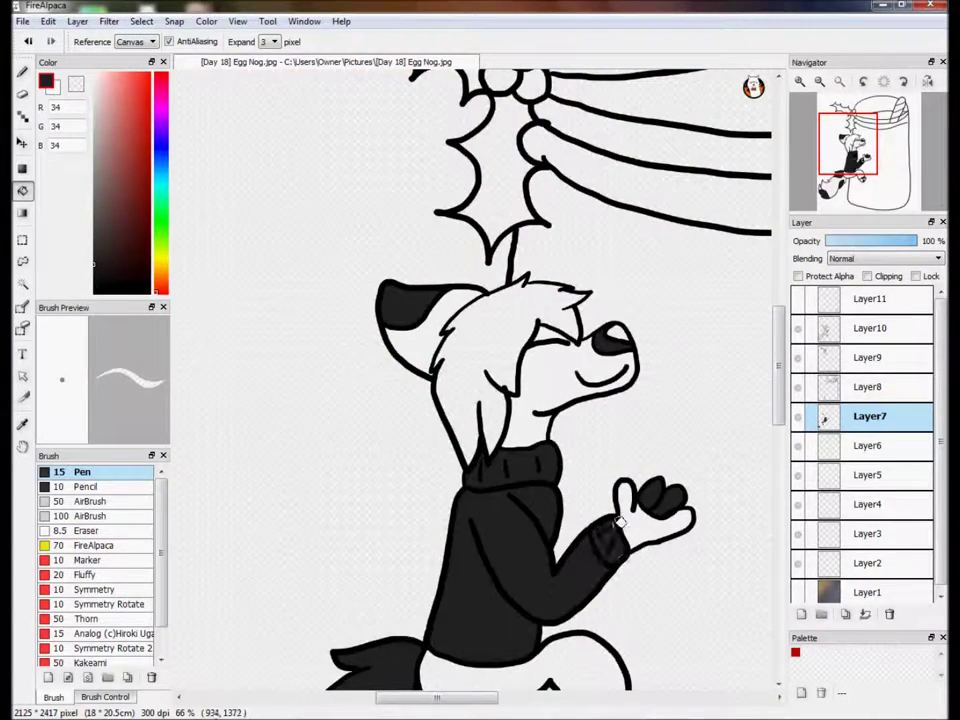
drag(851, 153, 858, 168)
drag(107, 268, 75, 315)
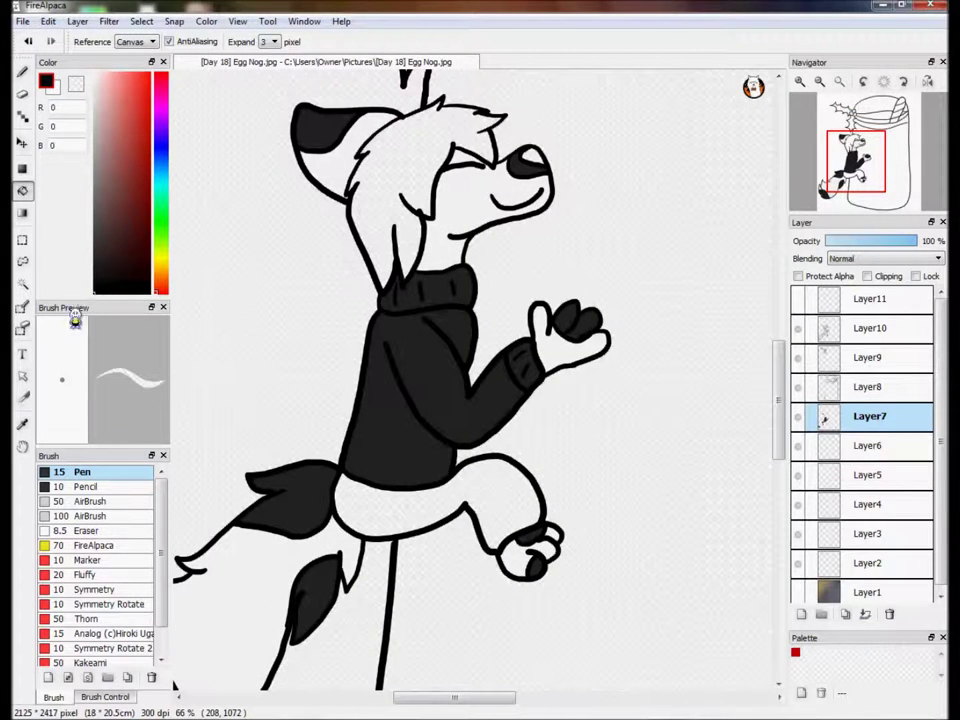
click(536, 152)
- Bucket-fill the hair with near-black (23, 23, 23) and the trousers with mid grey (103, 103, 103)
drag(99, 274, 42, 275)
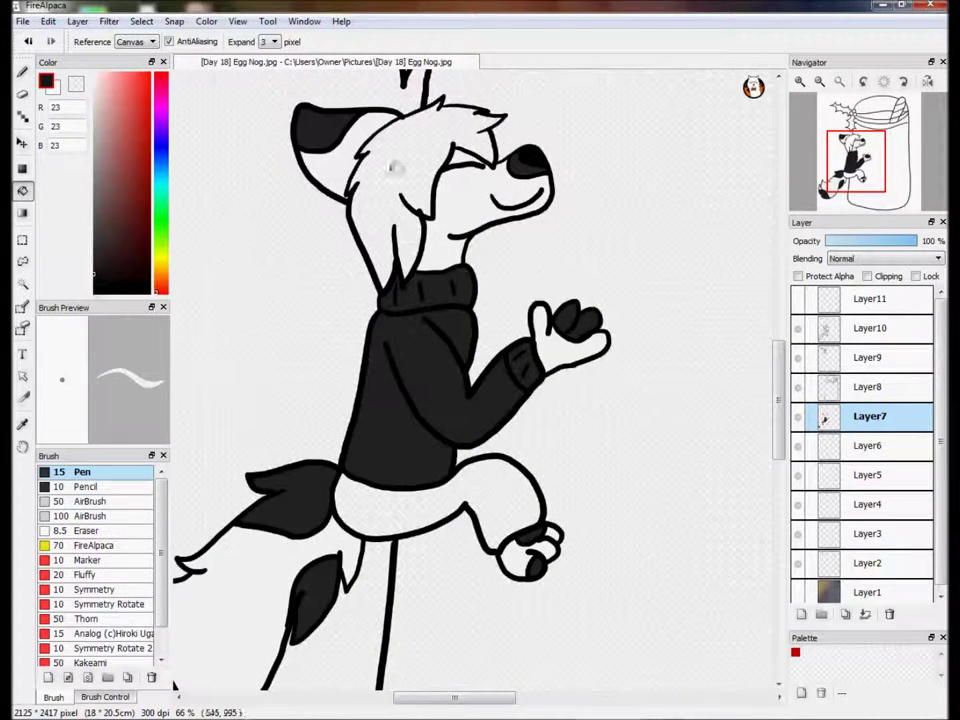
click(394, 167)
click(94, 205)
click(407, 506)
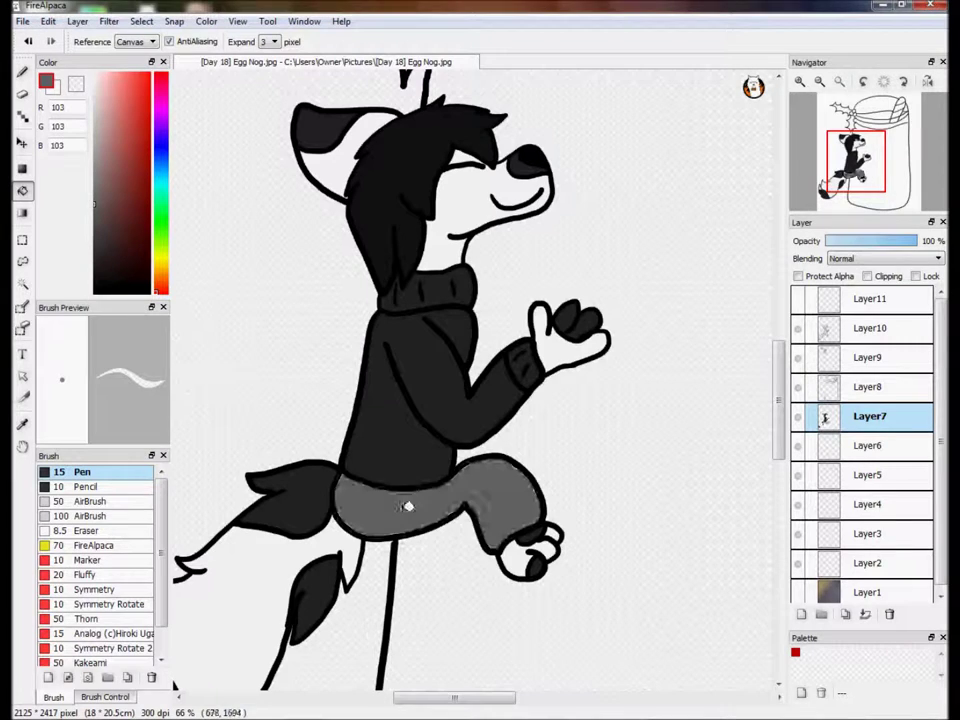
- Bucket-fill the egg nog areas of the jar with pale yellow (245, 243, 152) on Layer6
click(840, 83)
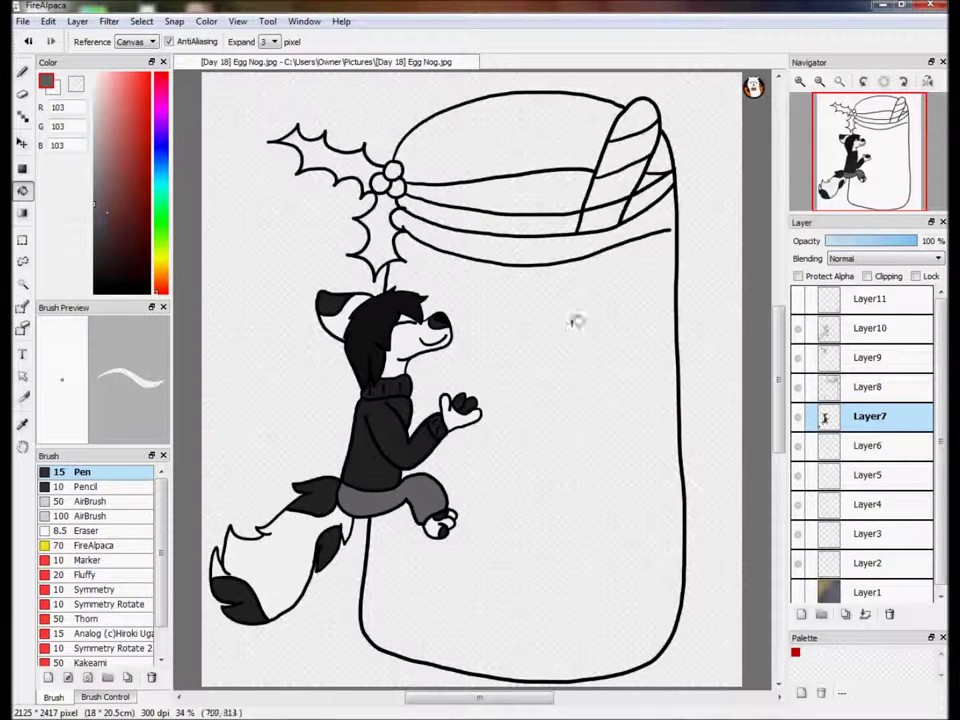
click(906, 453)
click(156, 258)
click(108, 79)
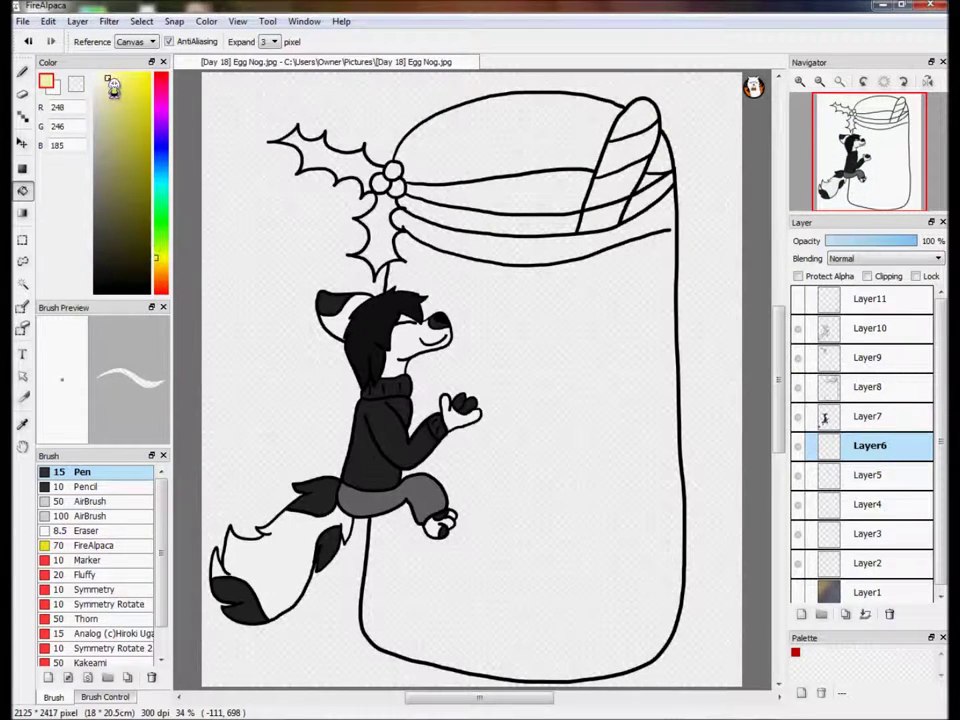
click(566, 384)
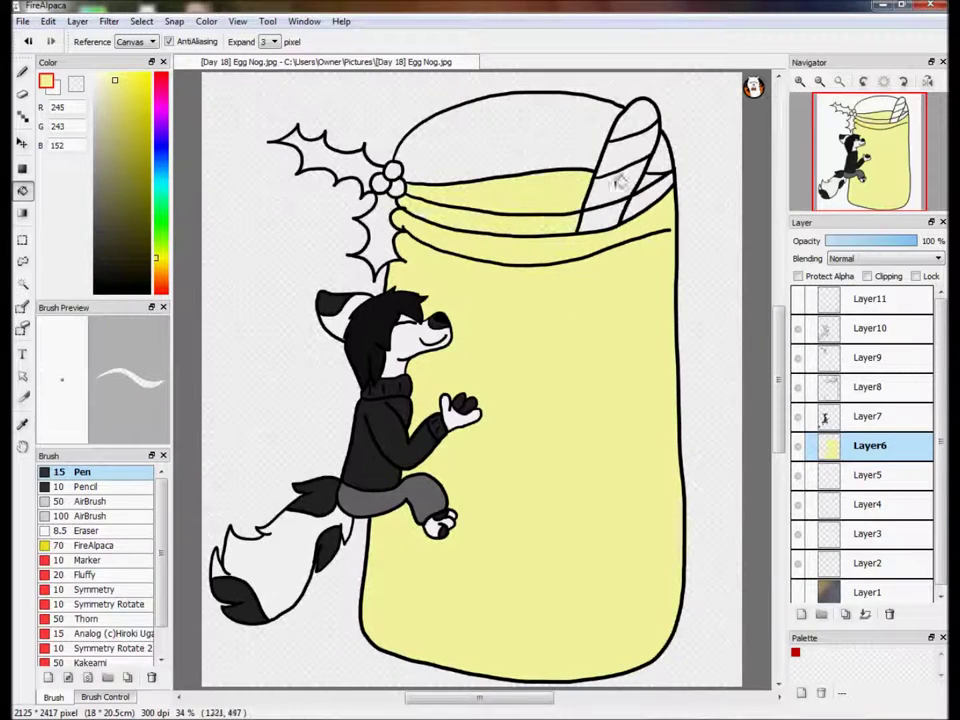
- Bucket-fill the candy cane with alternating stripes of white (255, 255, 255) and red (197, 52, 52)
drag(95, 88, 94, 73)
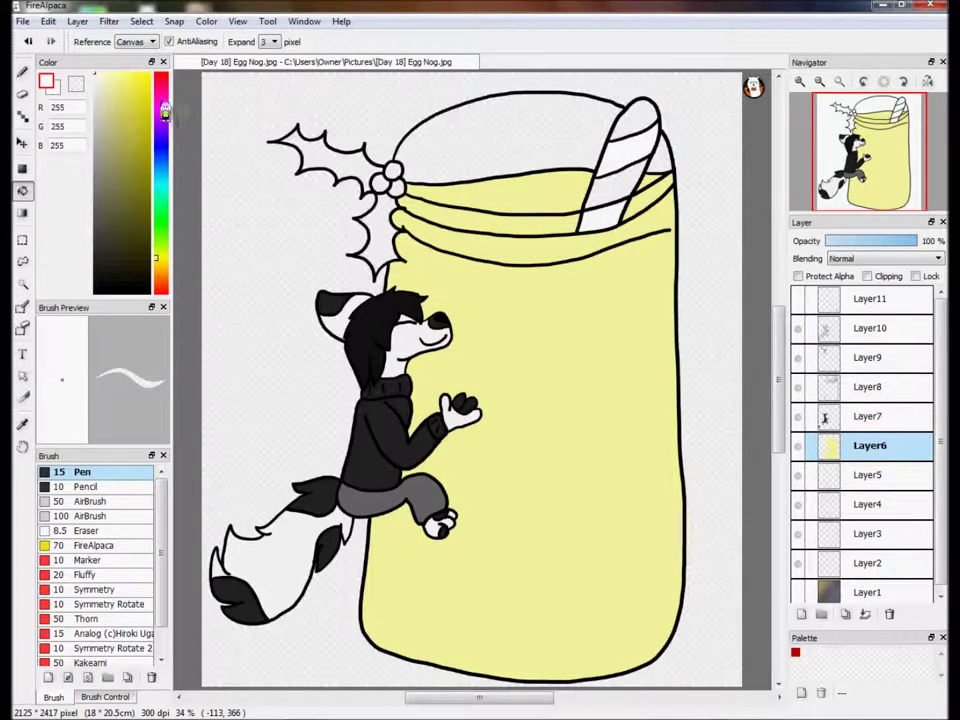
drag(165, 112, 163, 76)
click(136, 146)
click(630, 172)
click(640, 122)
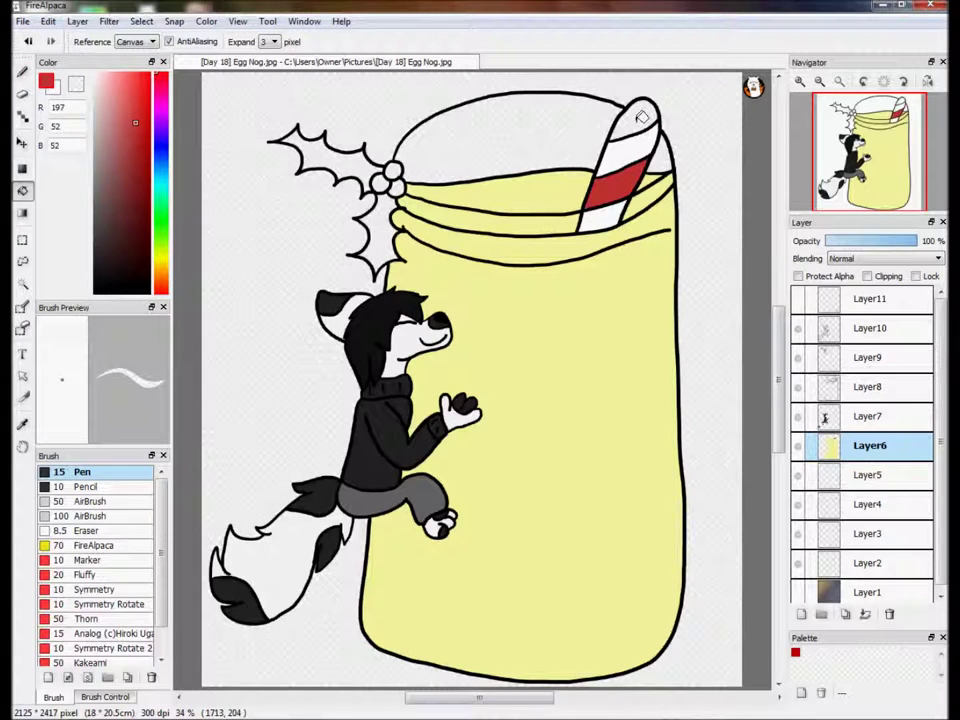
click(628, 112)
- Set the colour to green (87, 136, 46) and bucket-fill both holly leaves
click(159, 237)
click(131, 176)
click(320, 155)
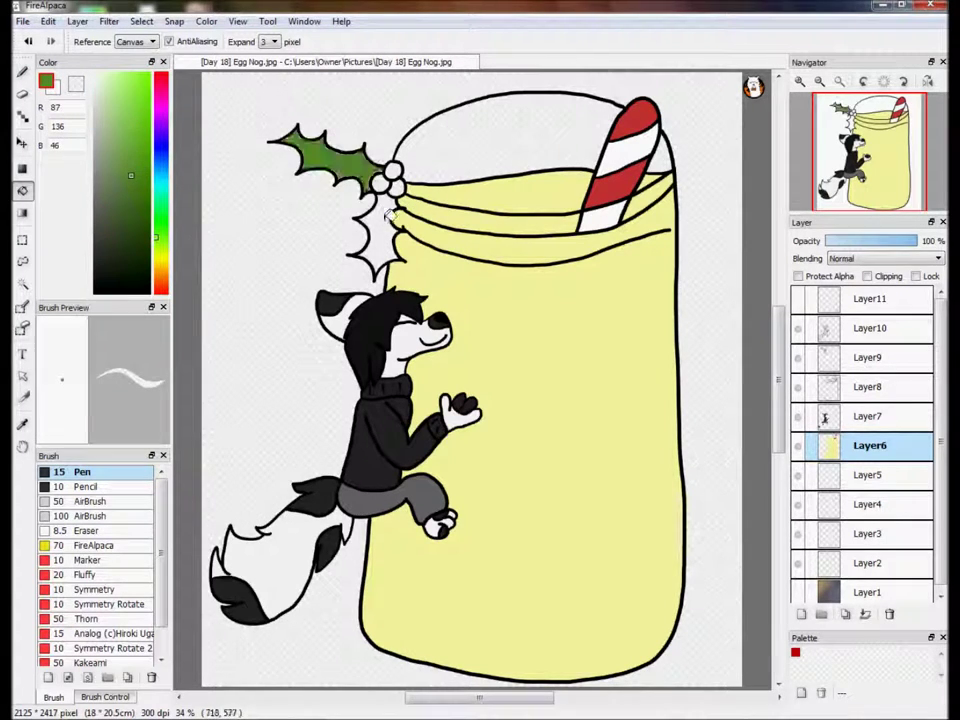
click(375, 235)
- Bucket-fill the holly berries with dark red (136, 46, 46) and the jar's domed top with off-white (242, 242, 242)
click(159, 82)
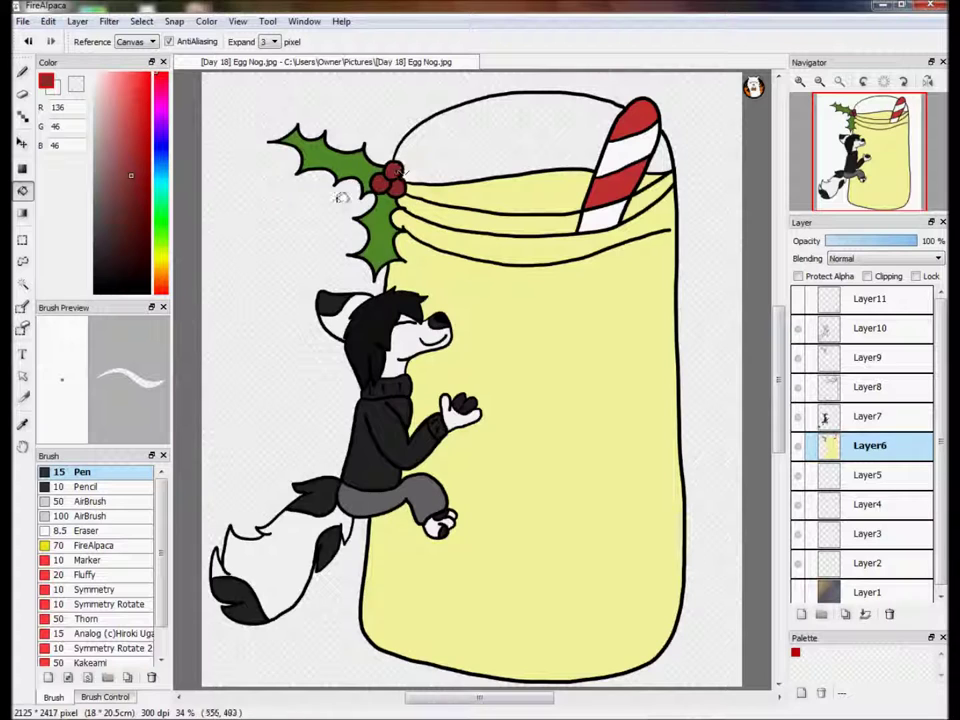
mouse_move(93, 142)
mouse_down()
mouse_move(60, 66)
mouse_move(68, 60)
mouse_up()
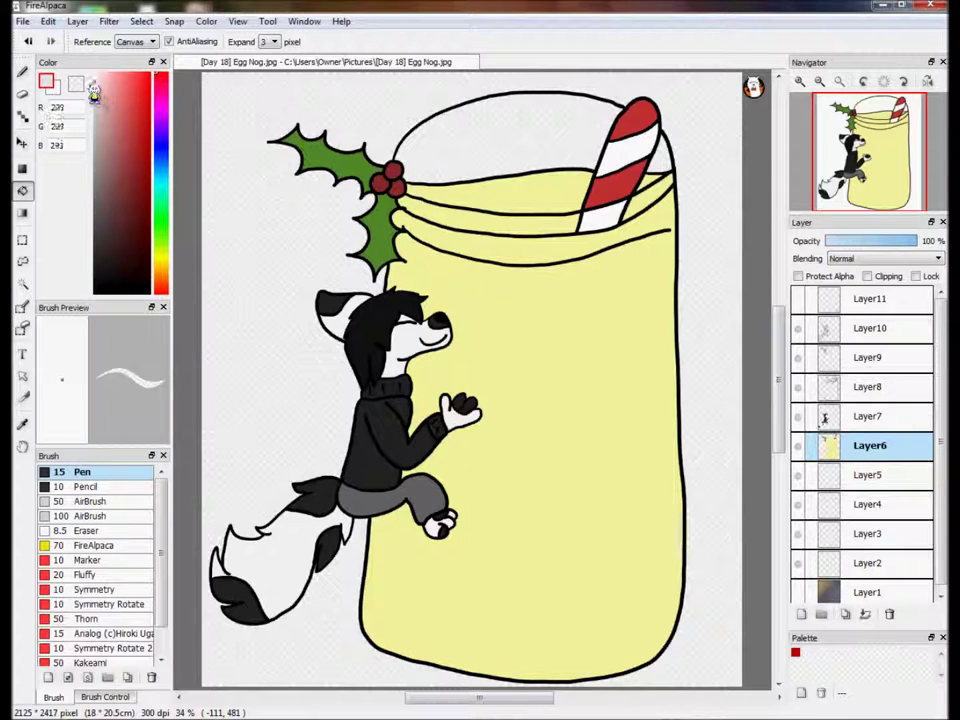
- Delete the sketch photo on Layer1 and the unused Layer2, Layer3 and Layer4
click(920, 478)
click(915, 594)
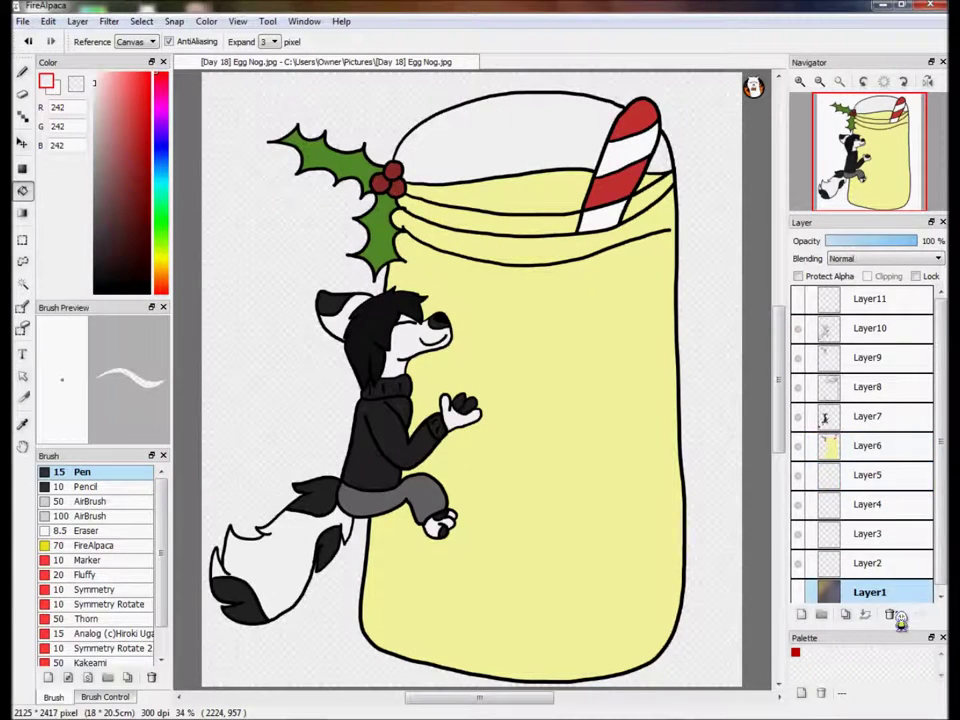
click(890, 615)
click(890, 615)
click(890, 615)
click(890, 615)
- Apply a linear foreground-background gradient across Layer5 using grey (100, 100, 100), and redraw it using darker grey (58, 58, 58)
click(93, 207)
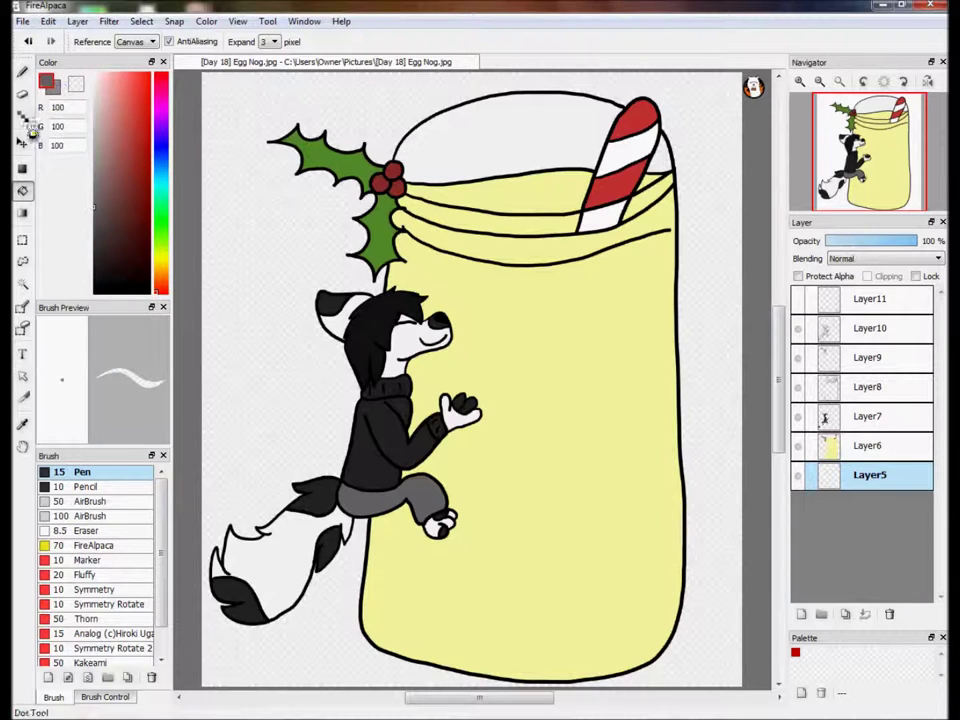
click(24, 216)
click(819, 80)
drag(277, 157, 664, 612)
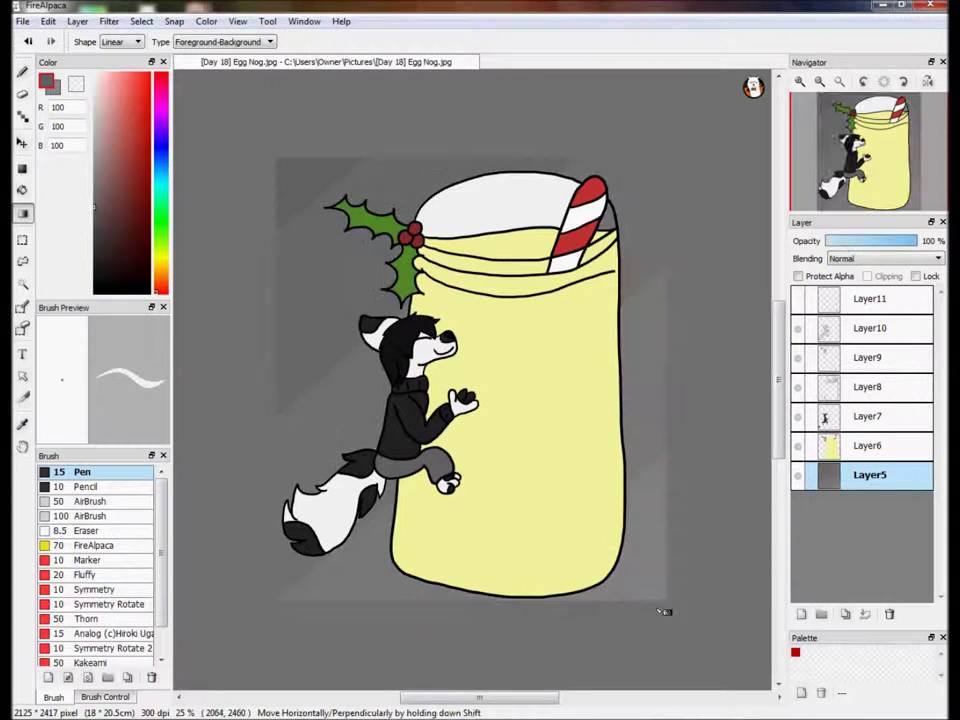
click(97, 243)
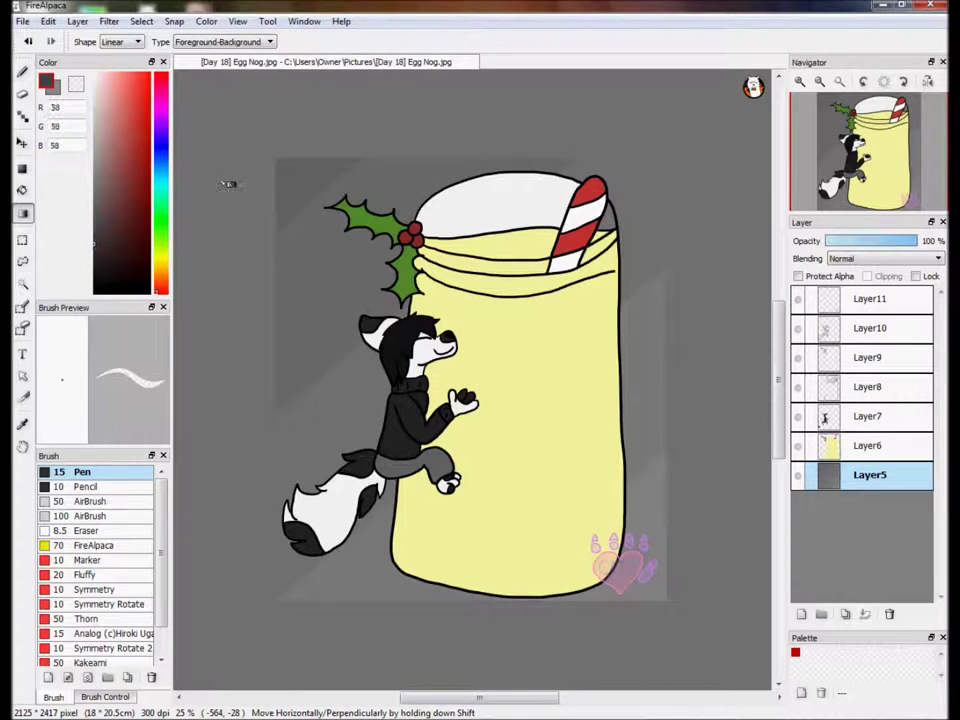
drag(272, 161, 703, 663)
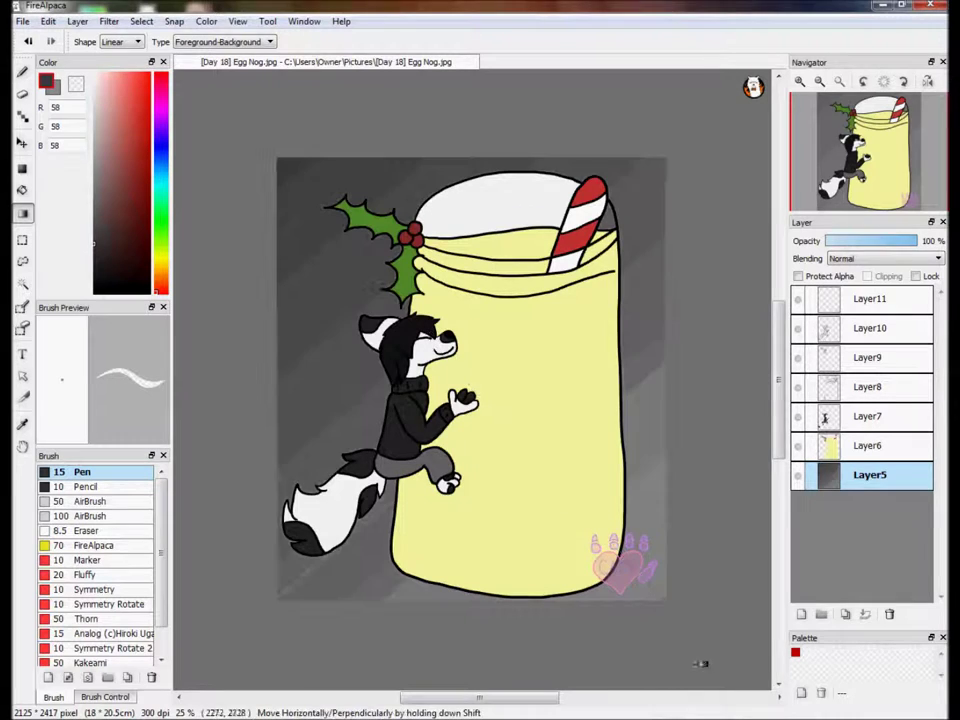
- Sample the off-white of the jar's top and bucket-fill the gap between the candy cane and the jar's edge on Layer6
click(24, 425)
click(514, 219)
click(894, 448)
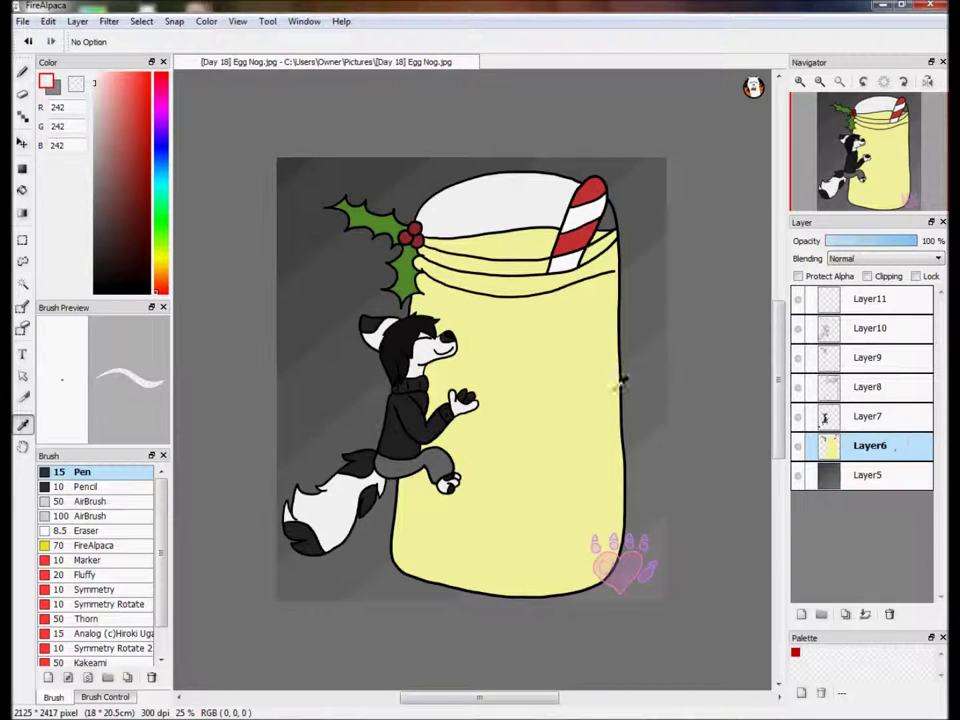
key(g)
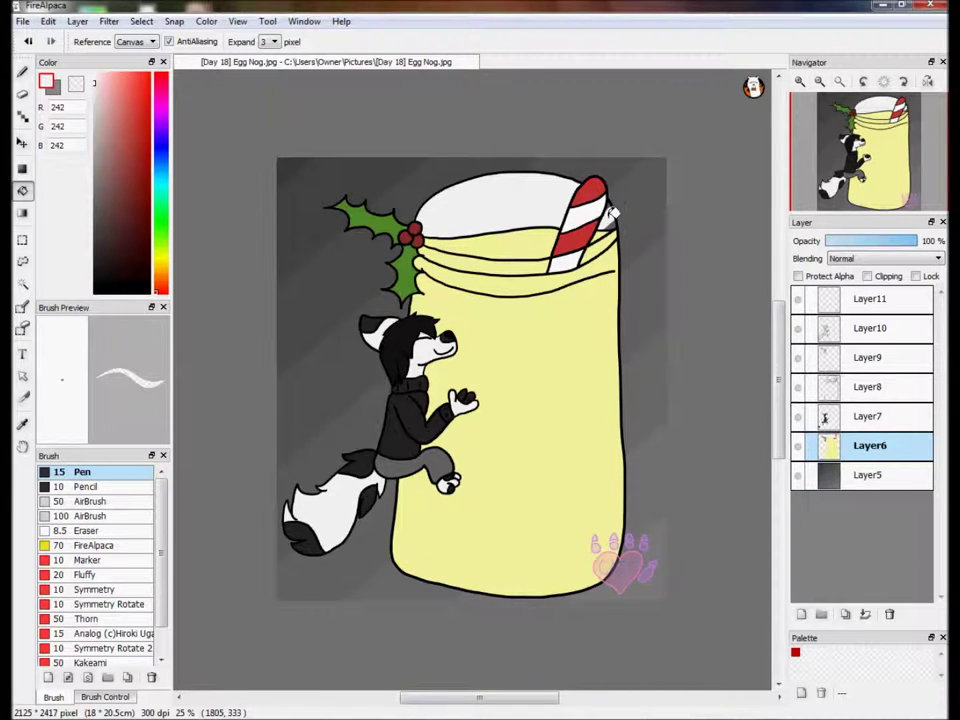
- Set the foreground to near-black (13, 13, 13) and redraw the diagonal linear background gradient on Layer5, darkest at the lower-right corner
drag(107, 245, 103, 265)
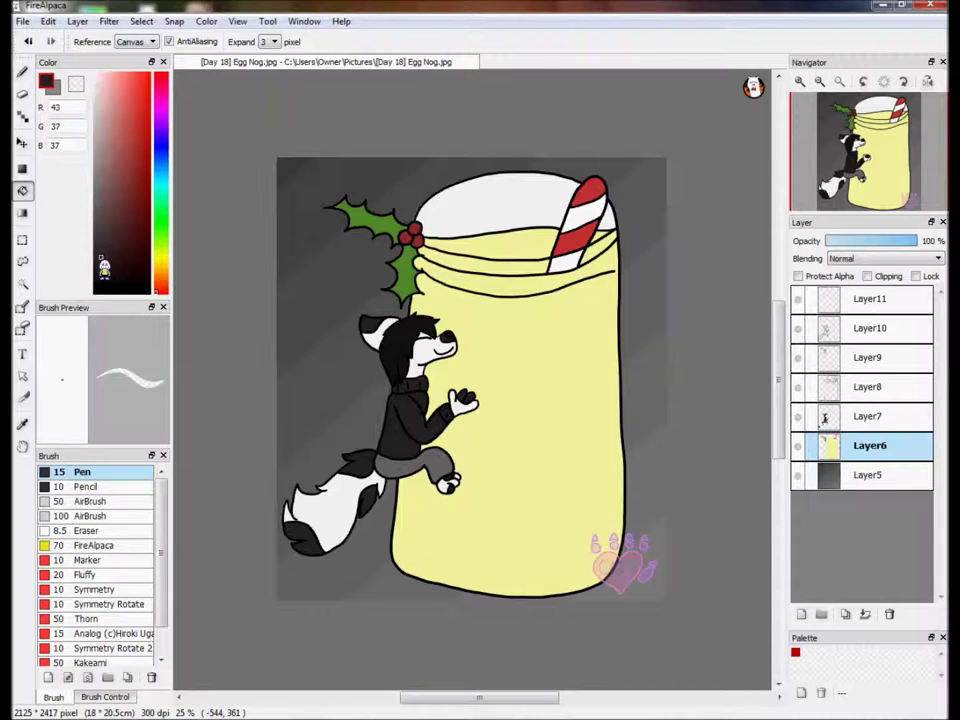
click(870, 474)
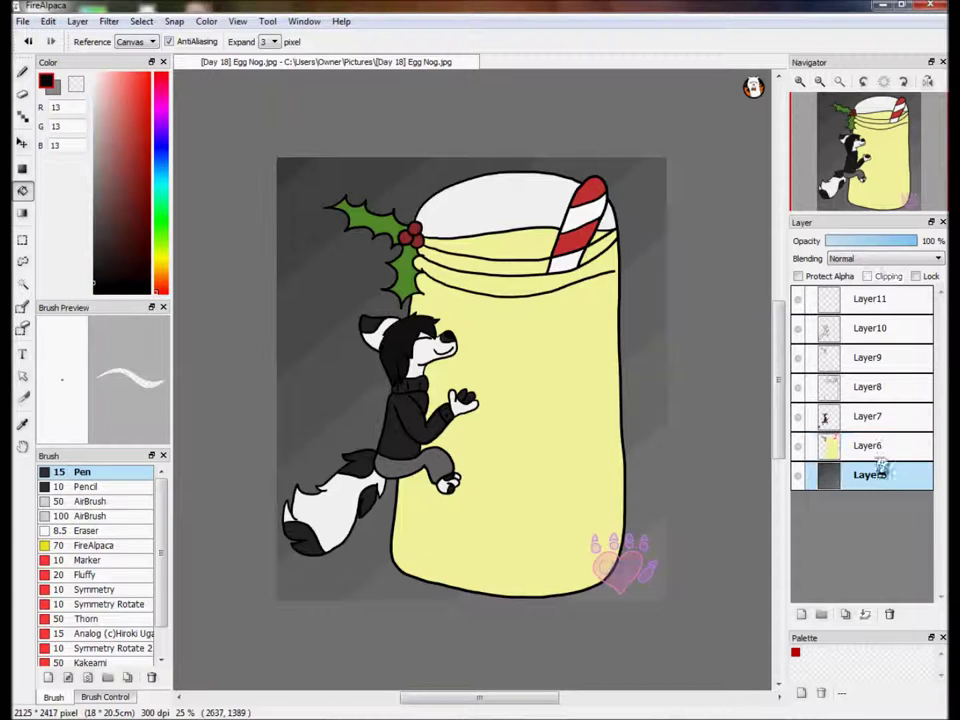
click(22, 213)
mouse_move(205, 120)
mouse_down()
mouse_move(692, 586)
mouse_move(720, 659)
mouse_move(366, 281)
mouse_move(203, 85)
mouse_move(196, 98)
mouse_up()
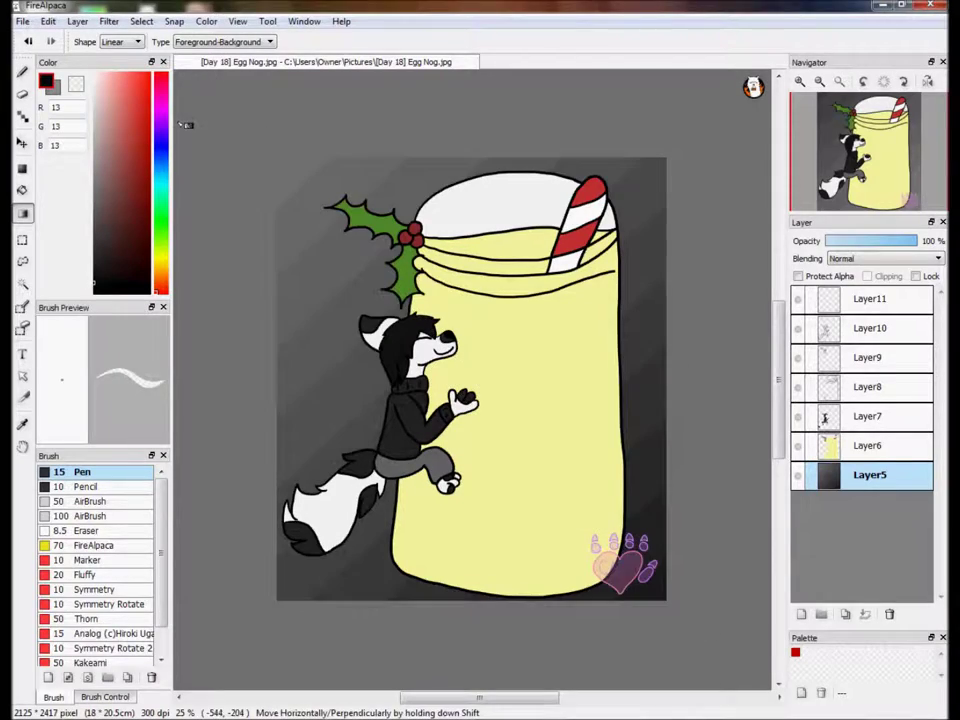